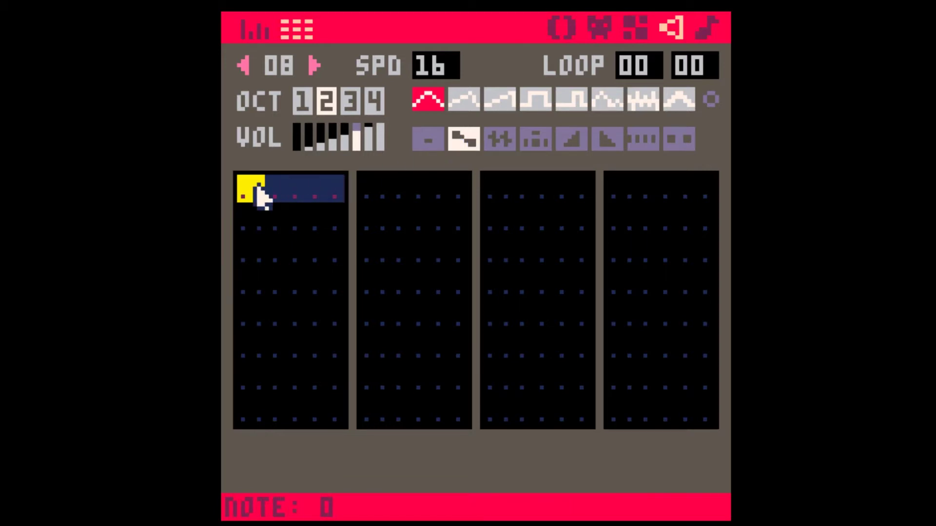
Step: Enter C and D# of octave 2 in the first two rows of sound effect 08 and clear the C note's effect
{"action": "key", "text": "z"}
{"action": "key", "text": "d"}
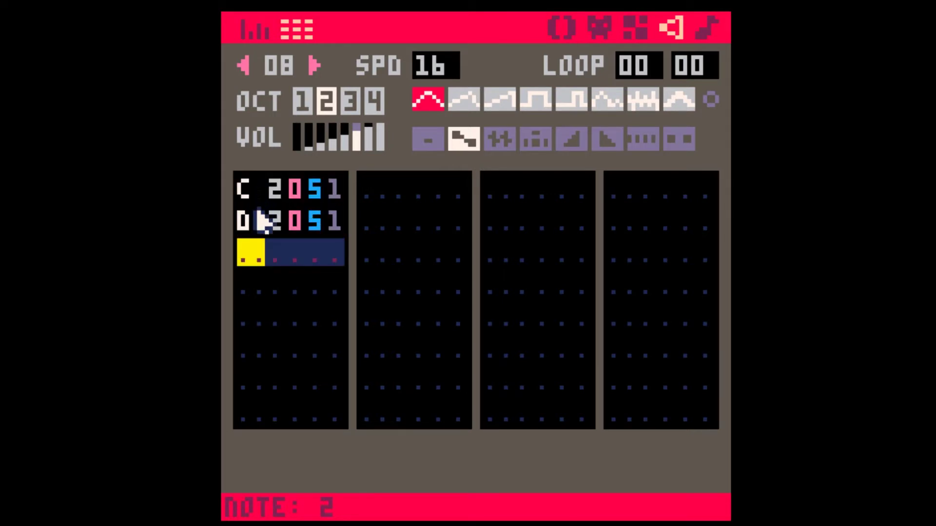
{"action": "left_click", "coordinate": [334, 190]}
{"action": "type", "text": "0"}
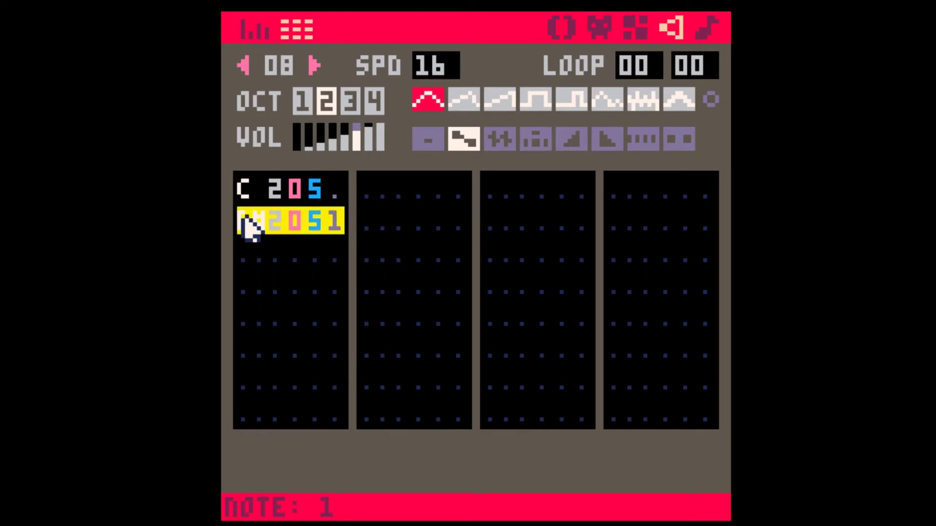
Step: Set the speed of sound effect 08 to 116 and play it from the first note
{"action": "left_click", "coordinate": [316, 223]}
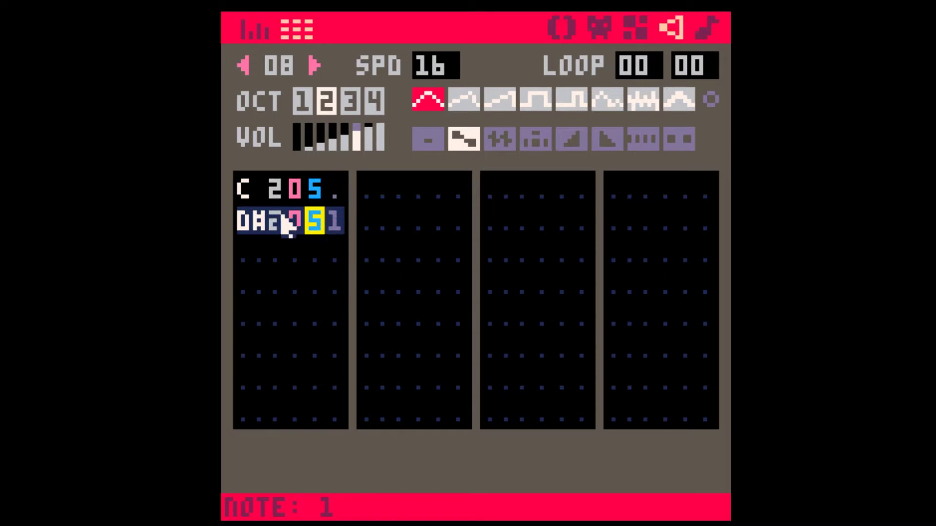
{"action": "left_click", "coordinate": [250, 192]}
{"action": "left_click", "coordinate": [251, 223]}
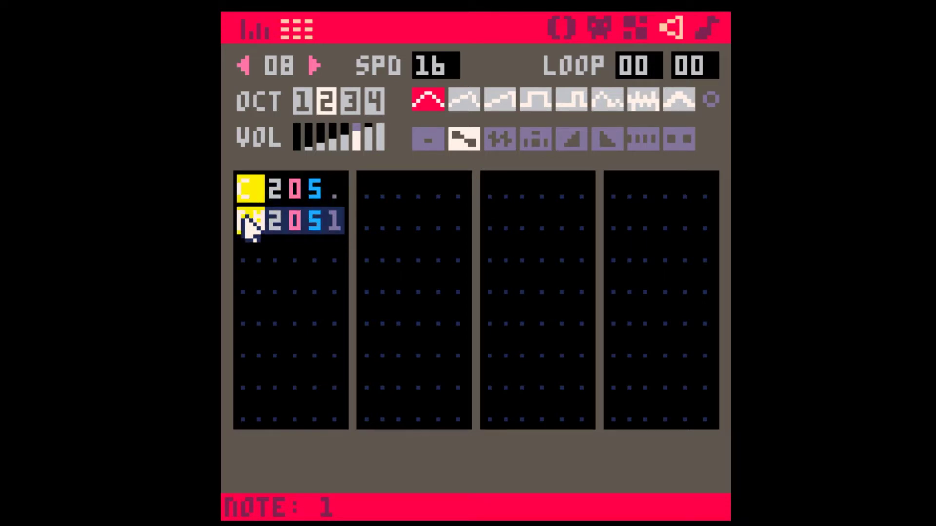
{"action": "left_click", "coordinate": [238, 195]}
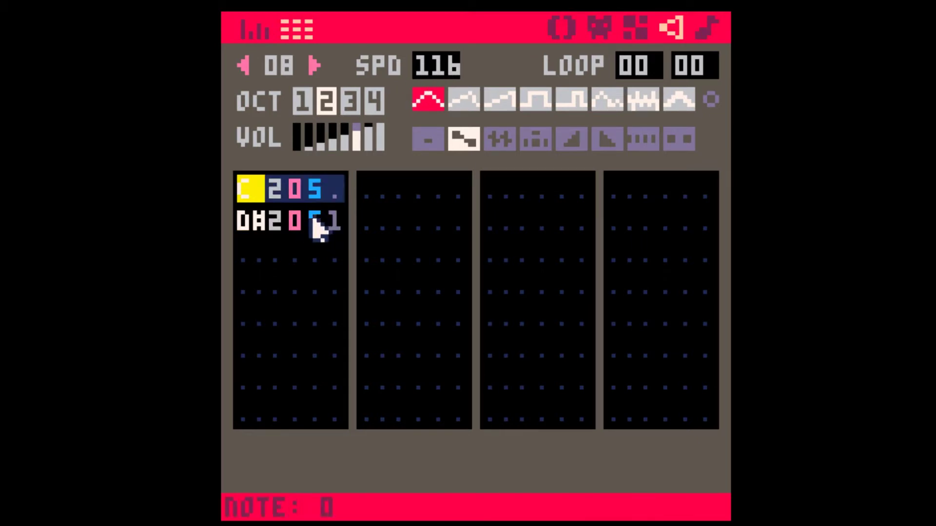
{"action": "key", "text": "space"}
Step: Copy the D# note into the third row and play the sound effect again from the start
{"action": "left_click", "coordinate": [336, 222]}
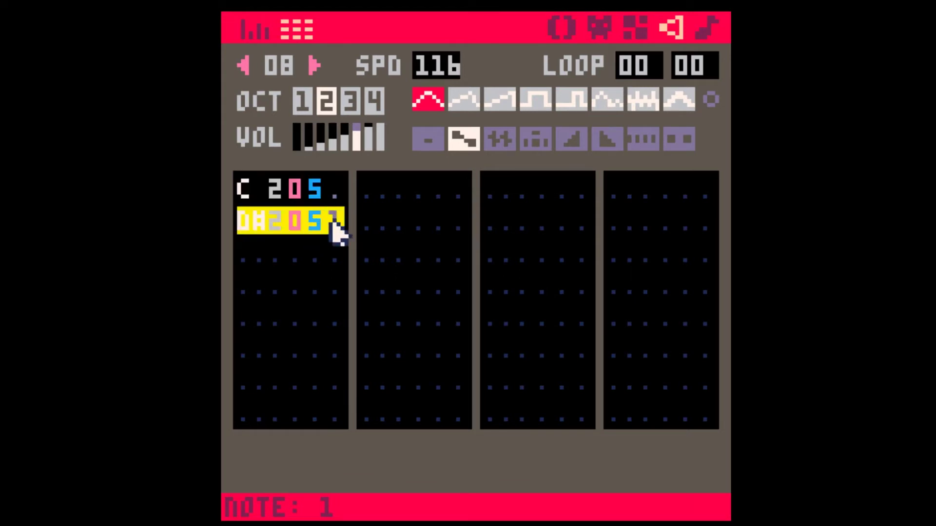
{"action": "key", "text": "ctrl+c"}
{"action": "left_click", "coordinate": [249, 251]}
{"action": "key", "text": "ctrl+v"}
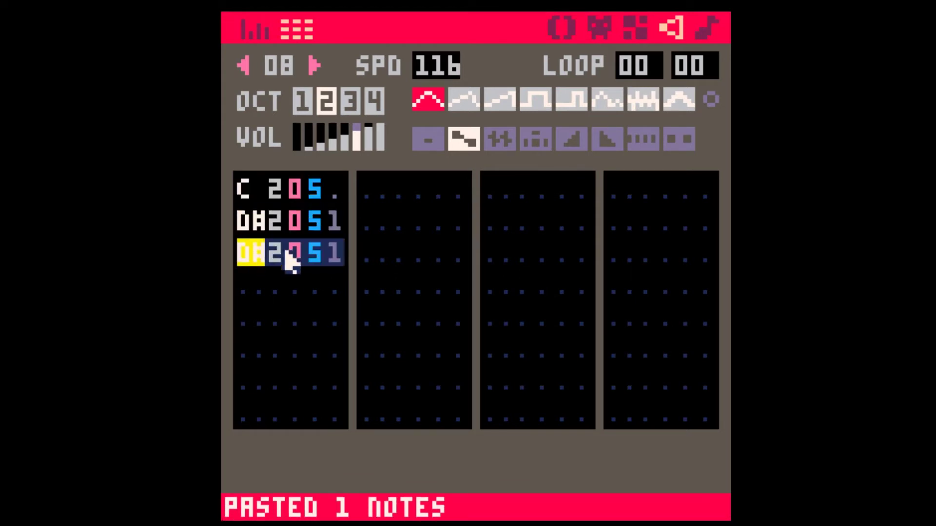
{"action": "key", "text": "space"}
{"action": "left_click", "coordinate": [319, 253]}
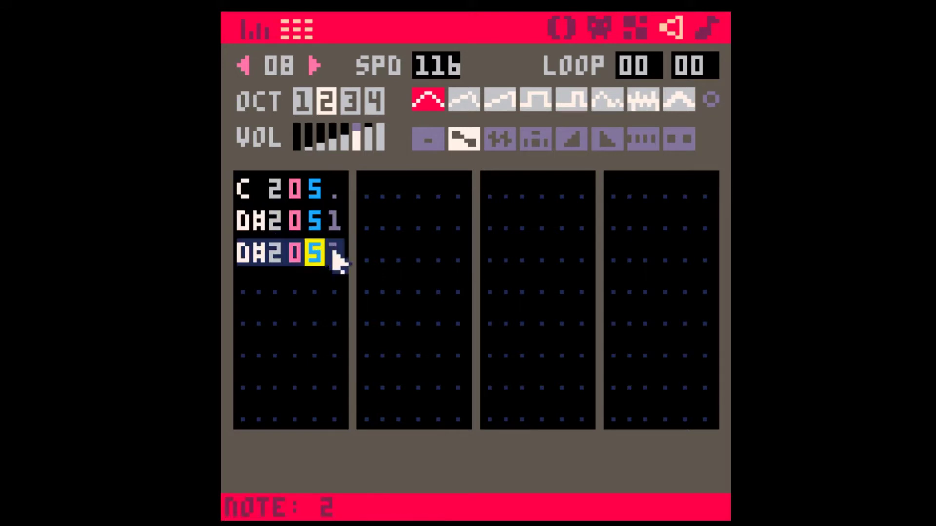
{"action": "left_click", "coordinate": [245, 191]}
{"action": "key", "text": "space"}
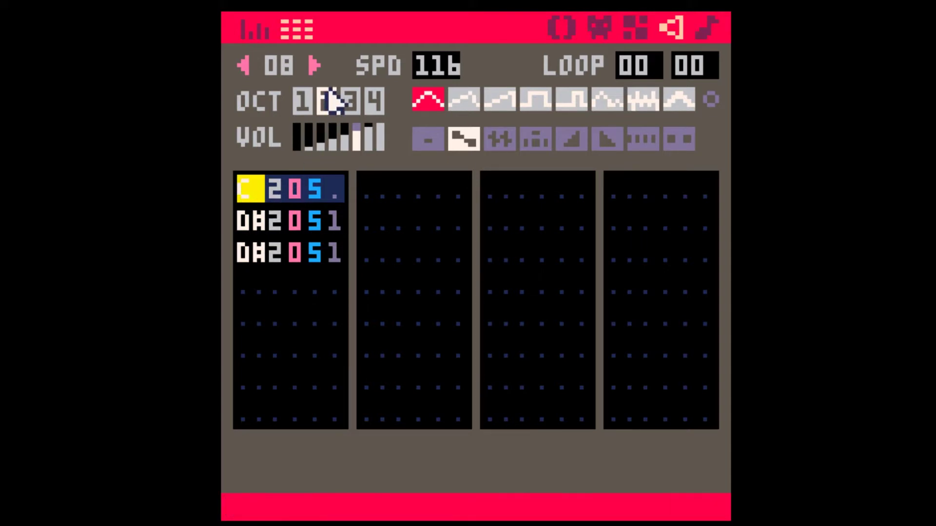
Step: Switch to sound effect 09 and show it in the tracker view
{"action": "left_click", "coordinate": [311, 60]}
{"action": "key", "text": "Tab"}
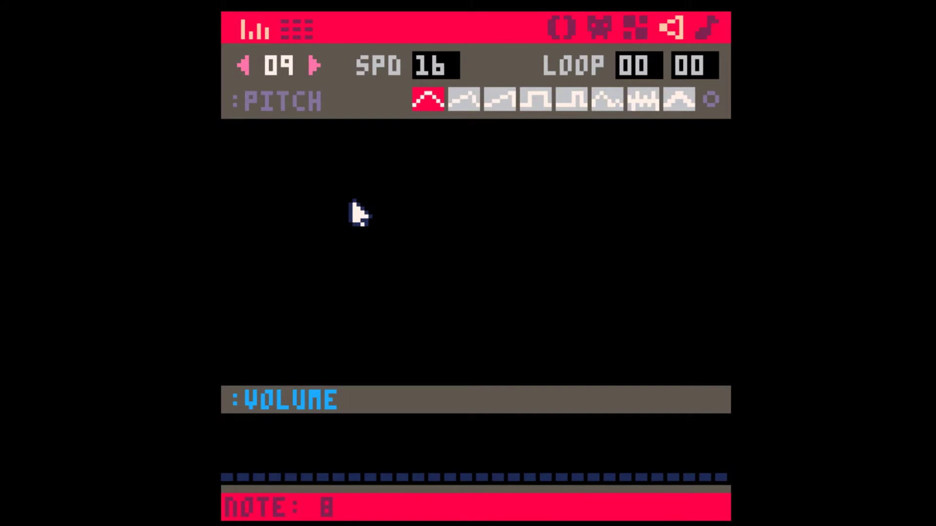
{"action": "key", "text": "Tab"}
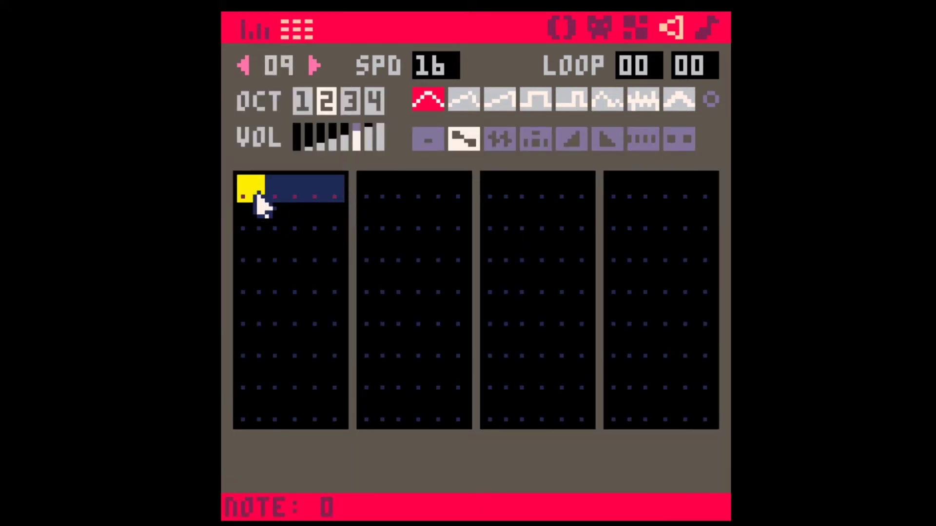
Step: Enter four C, two E, three B and two A notes of octave 2 in consecutive rows of sound effect 09
{"action": "key", "text": "z"}
{"action": "key", "text": "z"}
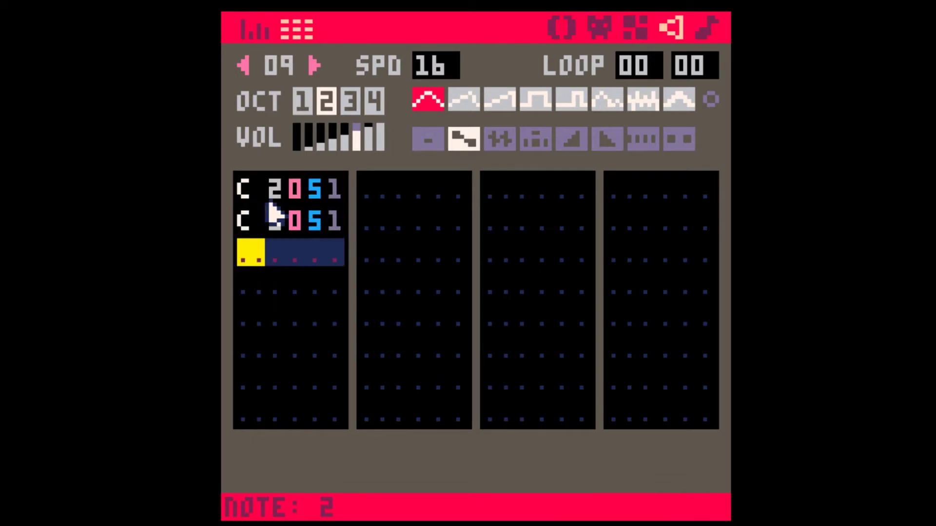
{"action": "key", "text": "z"}
{"action": "key", "text": "z"}
{"action": "key", "text": "c"}
{"action": "key", "text": "c"}
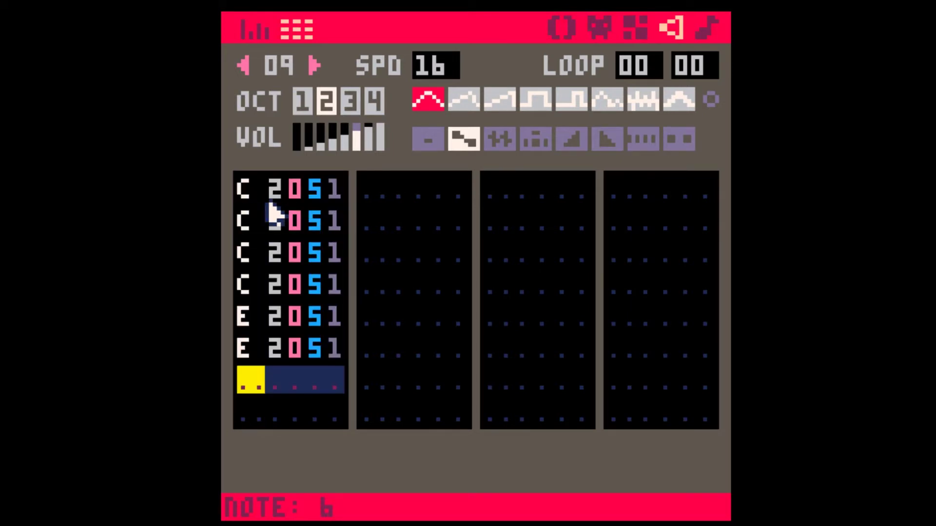
{"action": "key", "text": "m"}
{"action": "key", "text": "m"}
{"action": "key", "text": "m"}
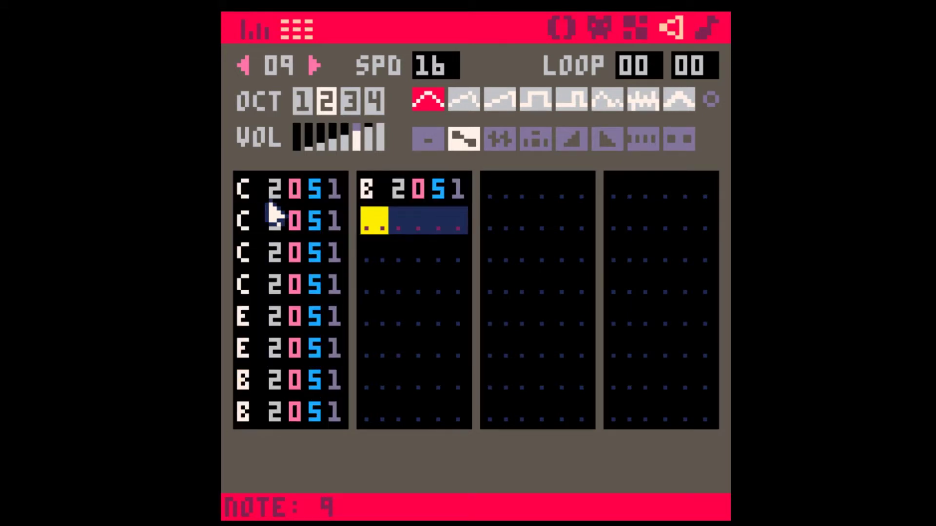
{"action": "key", "text": "n"}
{"action": "key", "text": "n"}
Step: Apply no effect to all notes of the sound effect and play it
{"action": "left_click", "coordinate": [431, 147], "text": "shift"}
{"action": "key", "text": "space"}
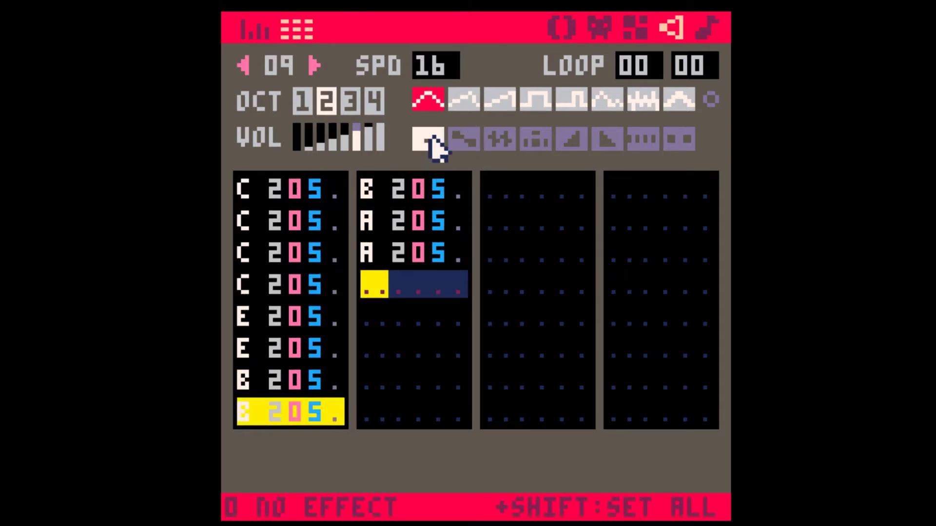
{"action": "key", "text": "space"}
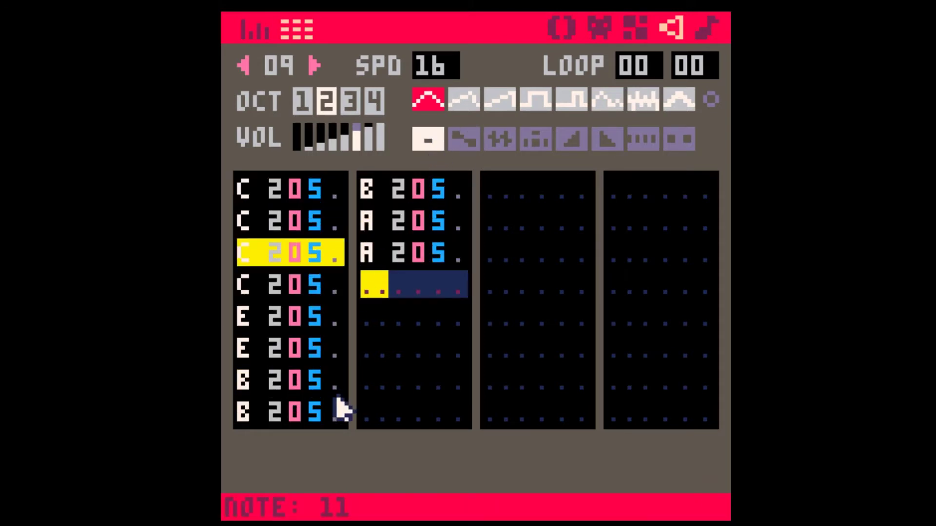
Step: Enter B in rows two to four and A in rows five to eight of the second column, and play the melody
{"action": "left_click", "coordinate": [373, 225]}
{"action": "key", "text": "m"}
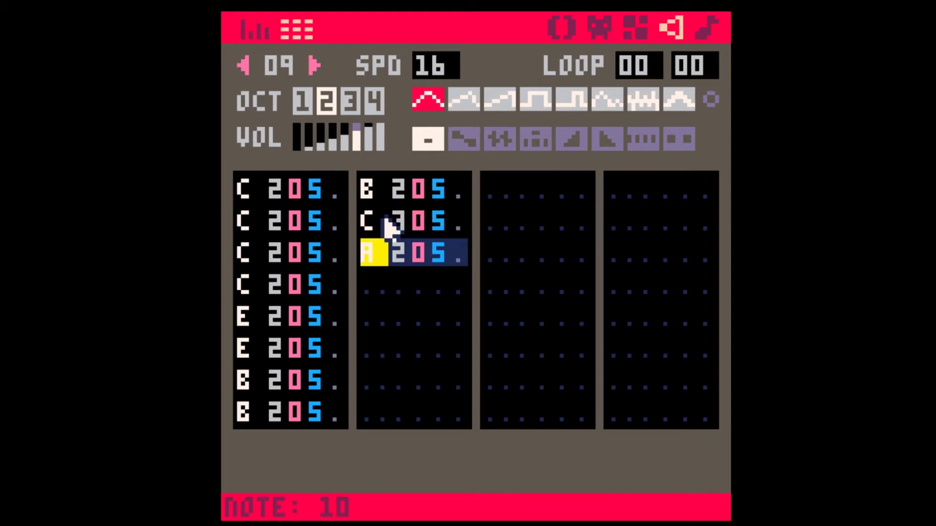
{"action": "key", "text": "m"}
{"action": "key", "text": "m"}
{"action": "key", "text": "n"}
{"action": "key", "text": "n"}
{"action": "key", "text": "n"}
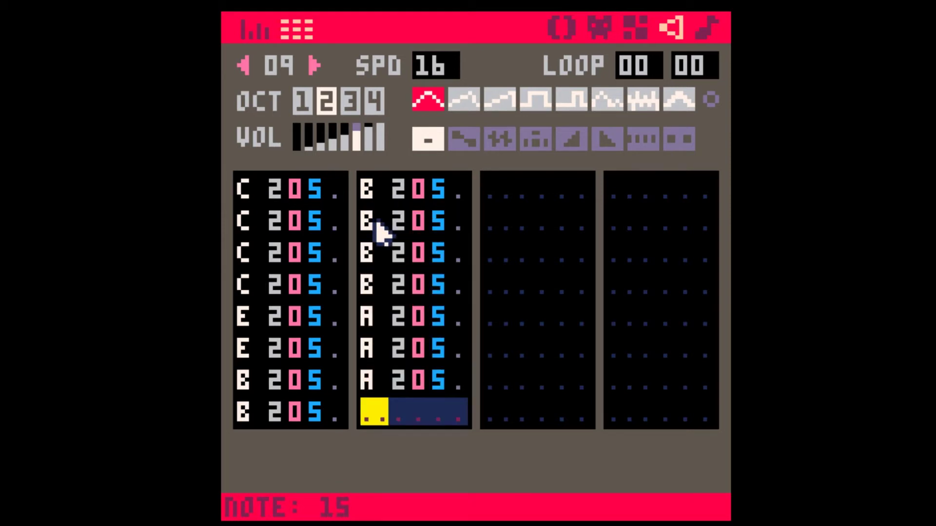
{"action": "key", "text": "n"}
{"action": "key", "text": "space"}
Step: Try vibrato (effect 2) on the first B note and the first A note
{"action": "left_click", "coordinate": [333, 381]}
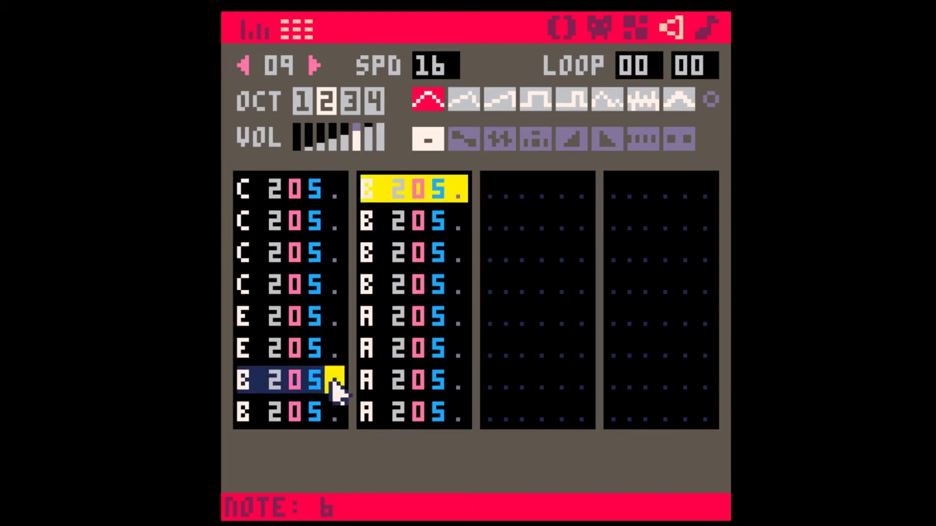
{"action": "key", "text": "2"}
{"action": "left_click", "coordinate": [459, 318]}
{"action": "key", "text": "2"}
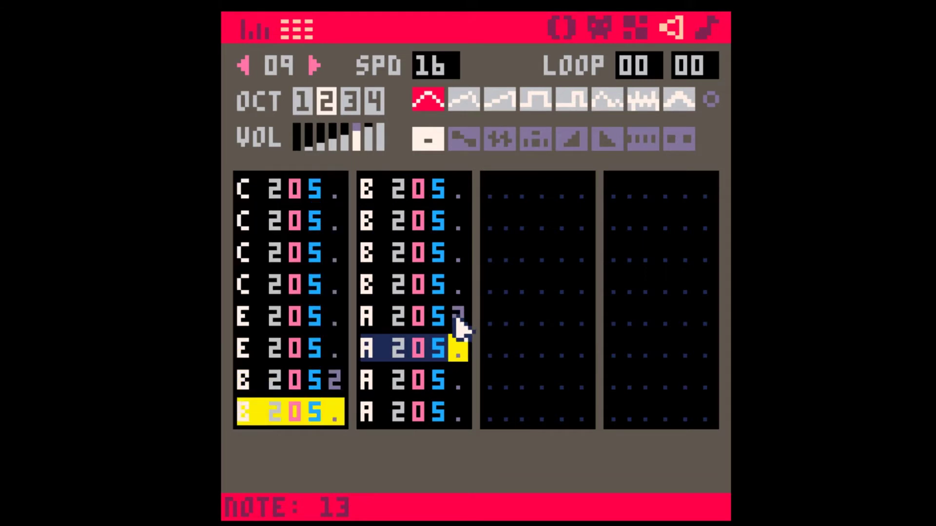
Step: Set the effect of the first B note and the first A note to slide (1) and play the melody
{"action": "left_click", "coordinate": [336, 381]}
{"action": "key", "text": "1"}
{"action": "left_click", "coordinate": [458, 318]}
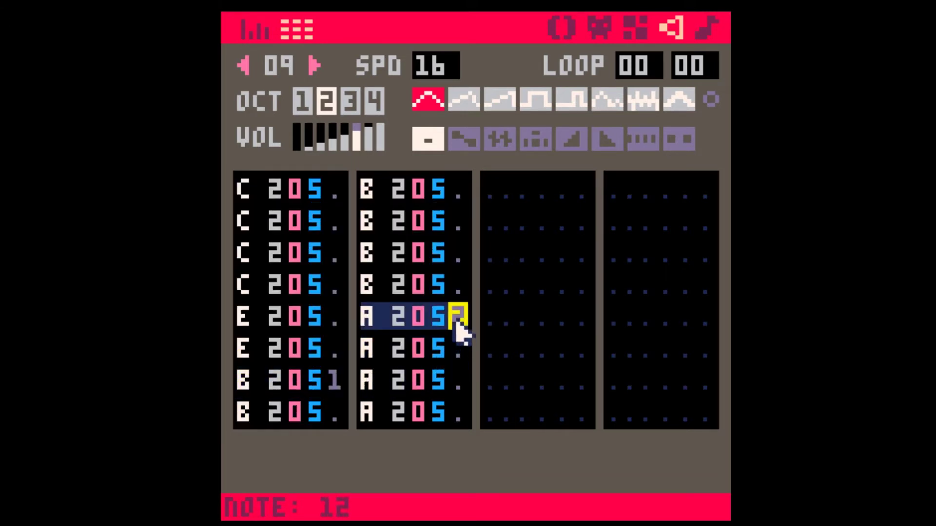
{"action": "key", "text": "1"}
{"action": "key", "text": "space"}
Step: Change the first column's seventh note to A without an effect, give the B below it slide effect 1, and play
{"action": "left_click", "coordinate": [253, 382]}
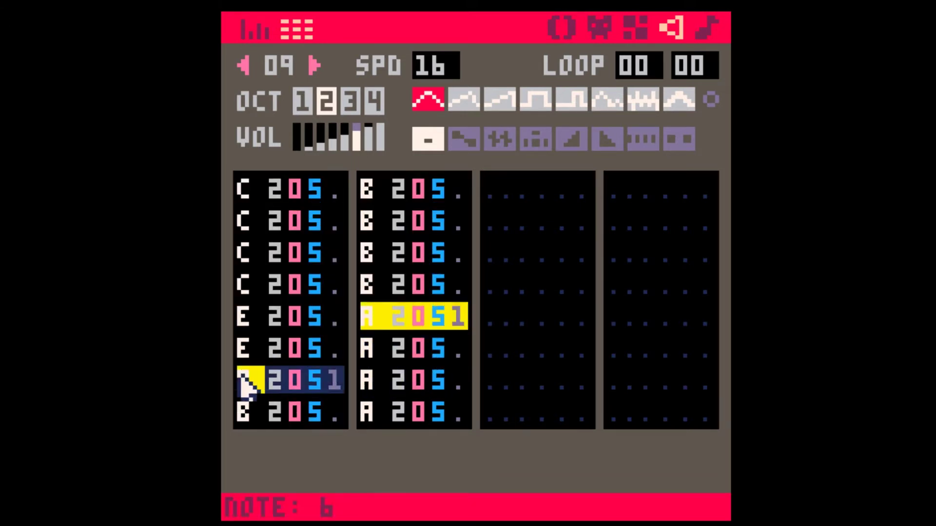
{"action": "key", "text": "m"}
{"action": "left_click", "coordinate": [238, 385]}
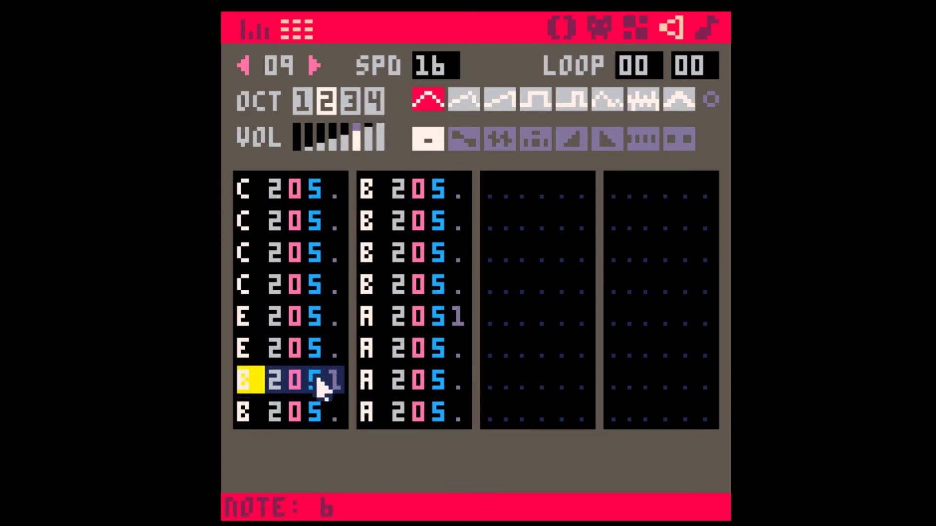
{"action": "key", "text": "n"}
{"action": "key", "text": "1"}
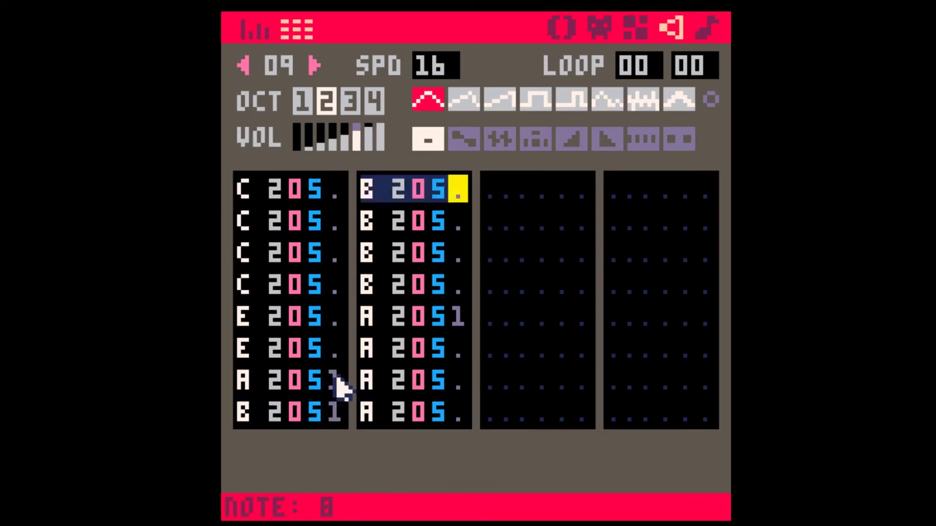
{"action": "left_click", "coordinate": [336, 382]}
{"action": "key", "text": "0"}
{"action": "key", "text": "space"}
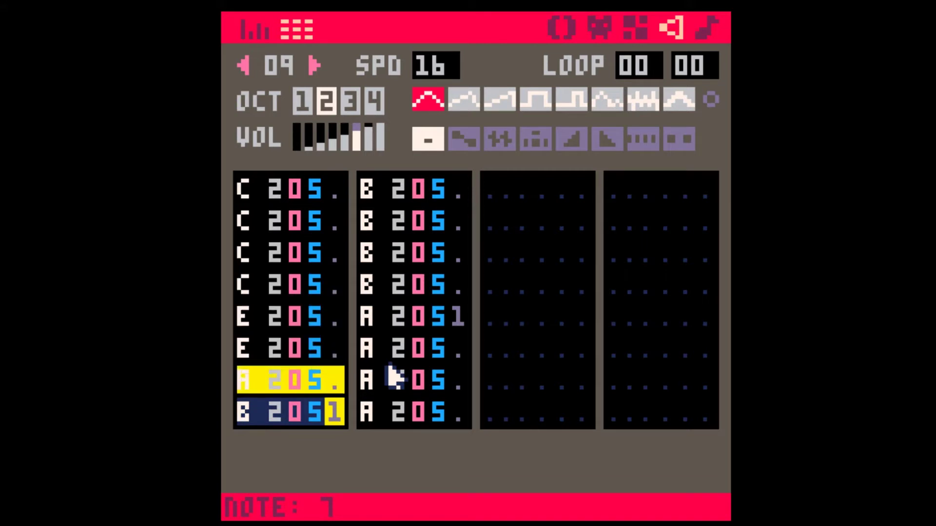
Step: Apply vibrato (effect 2) to the third and fourth C notes
{"action": "left_click", "coordinate": [316, 191]}
{"action": "left_click", "coordinate": [335, 253]}
{"action": "type", "text": "22"}
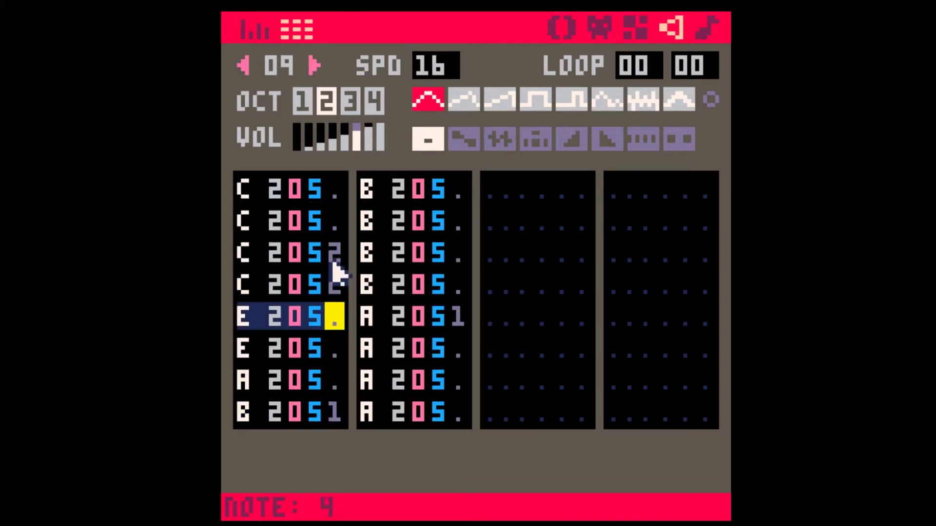
Step: Set the volumes of the third and fourth C notes to 4 and 3 and the second E note's volume to 3
{"action": "left_click", "coordinate": [321, 252]}
{"action": "type", "text": "43"}
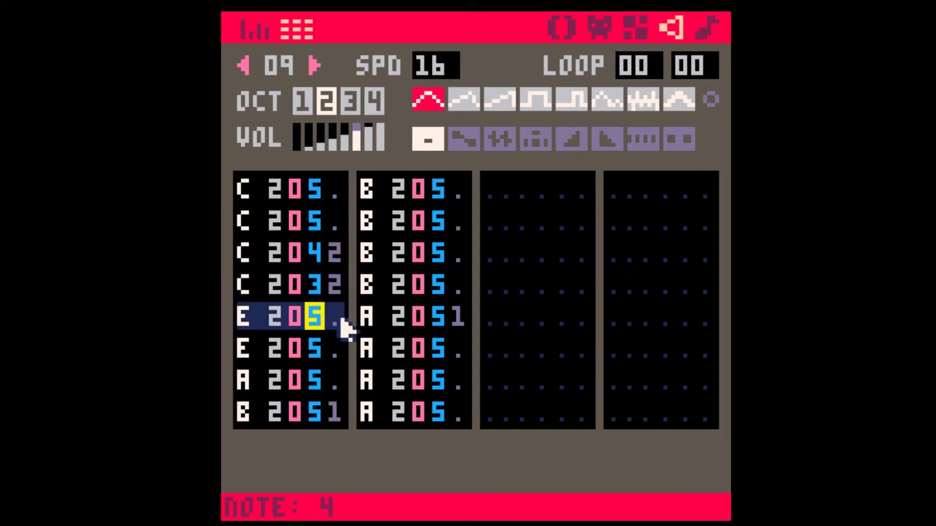
{"action": "type", "text": "53"}
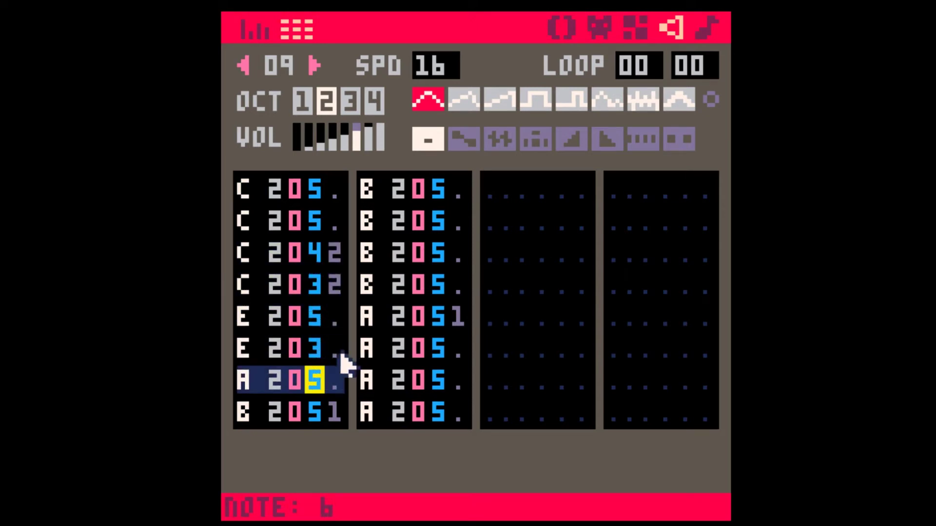
{"action": "key", "text": "space"}
Step: Give the third and fourth B notes of the second column vibrato (effect 2) and volumes 4 and 3
{"action": "left_click", "coordinate": [458, 250]}
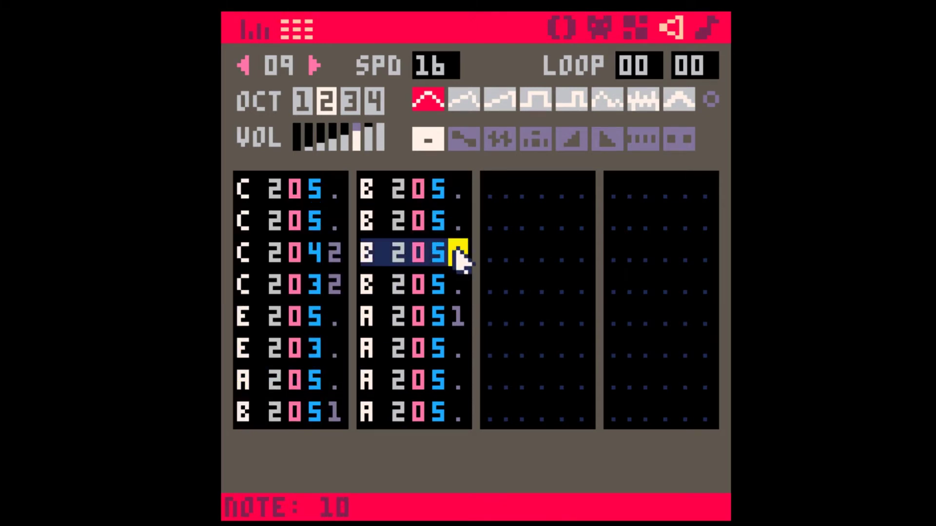
{"action": "type", "text": "22"}
{"action": "key", "text": "space"}
{"action": "left_click", "coordinate": [438, 255]}
{"action": "type", "text": "43"}
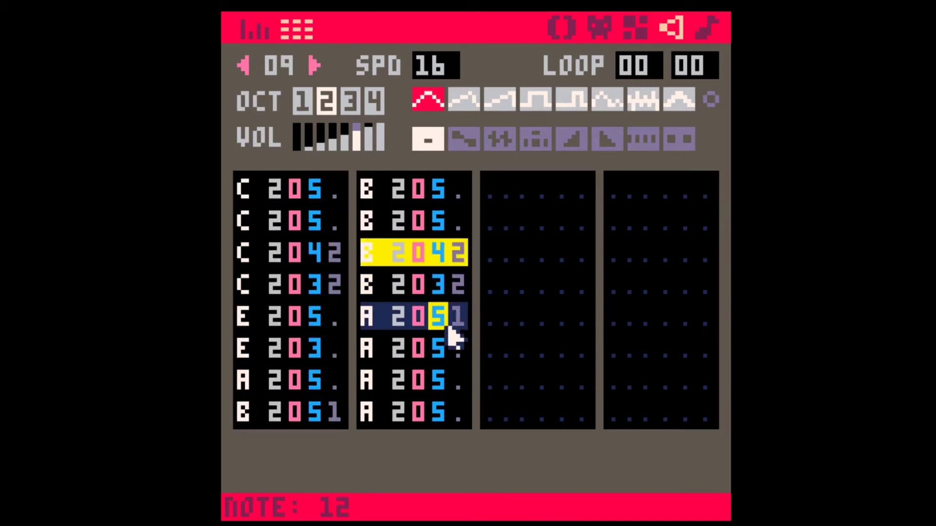
Step: Fill all four columns with a repeating C, E, G, B pattern in octave 2 and play it from the first note
{"action": "left_click", "coordinate": [244, 380]}
{"action": "left_click", "coordinate": [250, 193]}
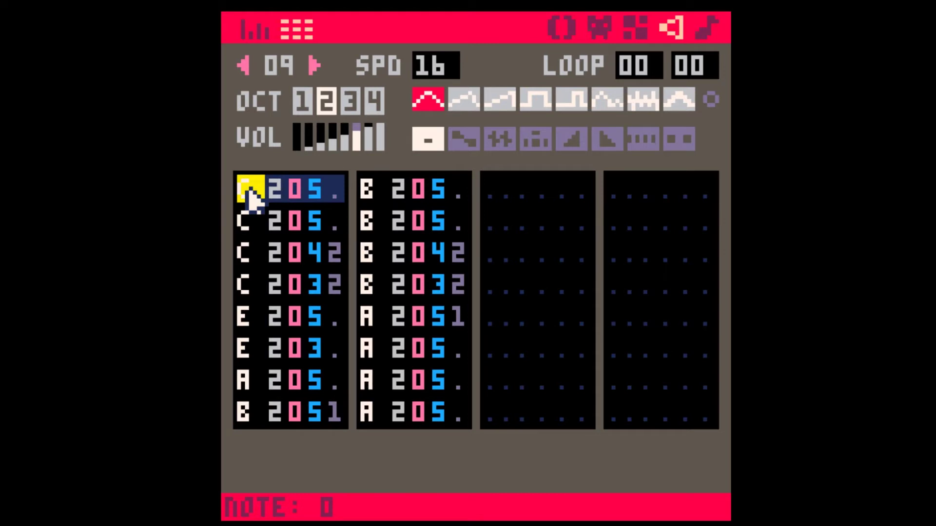
{"action": "key", "text": "Down"}
{"action": "key", "text": "Down"}
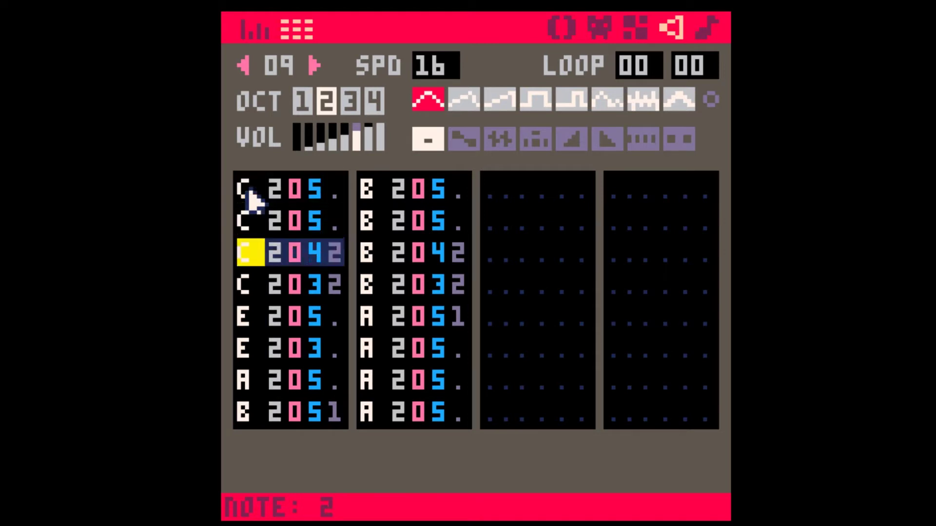
{"action": "key", "text": "Up"}
{"action": "key", "text": "c"}
{"action": "key", "text": "b"}
{"action": "key", "text": "m"}
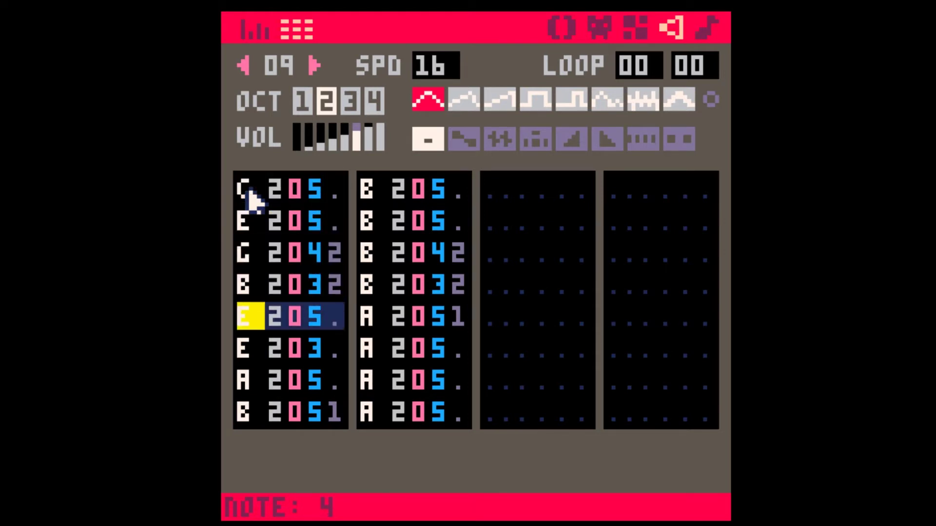
{"action": "key", "text": "z"}
{"action": "key", "text": "c"}
{"action": "key", "text": "b"}
{"action": "key", "text": "m"}
{"action": "key", "text": "z"}
{"action": "key", "text": "c"}
{"action": "key", "text": "b"}
{"action": "key", "text": "m"}
{"action": "key", "text": "z"}
{"action": "key", "text": "c"}
{"action": "key", "text": "b"}
{"action": "key", "text": "m"}
{"action": "key", "text": "z"}
{"action": "key", "text": "c"}
{"action": "key", "text": "b"}
{"action": "key", "text": "m"}
{"action": "key", "text": "z"}
{"action": "key", "text": "c"}
{"action": "key", "text": "b"}
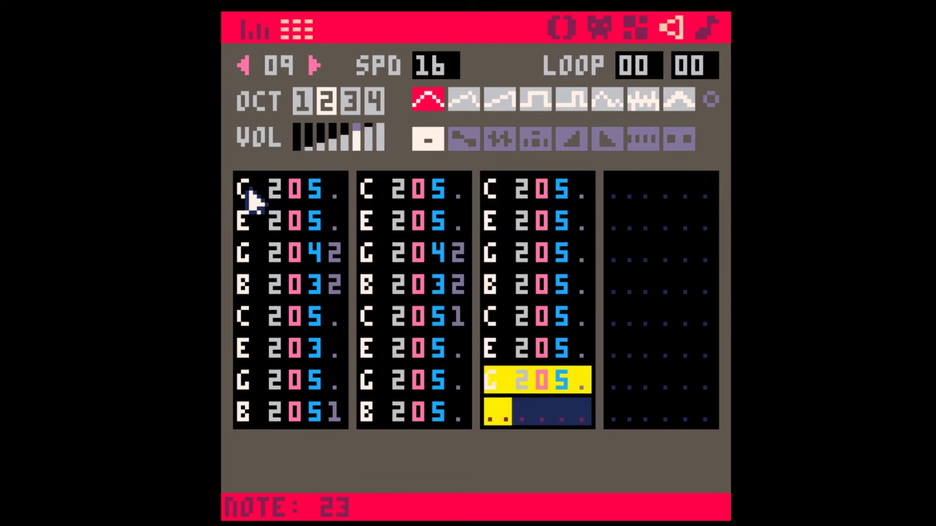
{"action": "key", "text": "m"}
{"action": "key", "text": "z"}
{"action": "key", "text": "c"}
{"action": "key", "text": "b"}
{"action": "key", "text": "m"}
{"action": "key", "text": "z"}
{"action": "key", "text": "c"}
{"action": "key", "text": "b"}
{"action": "key", "text": "m"}
{"action": "left_click", "coordinate": [246, 195]}
{"action": "key", "text": "space"}
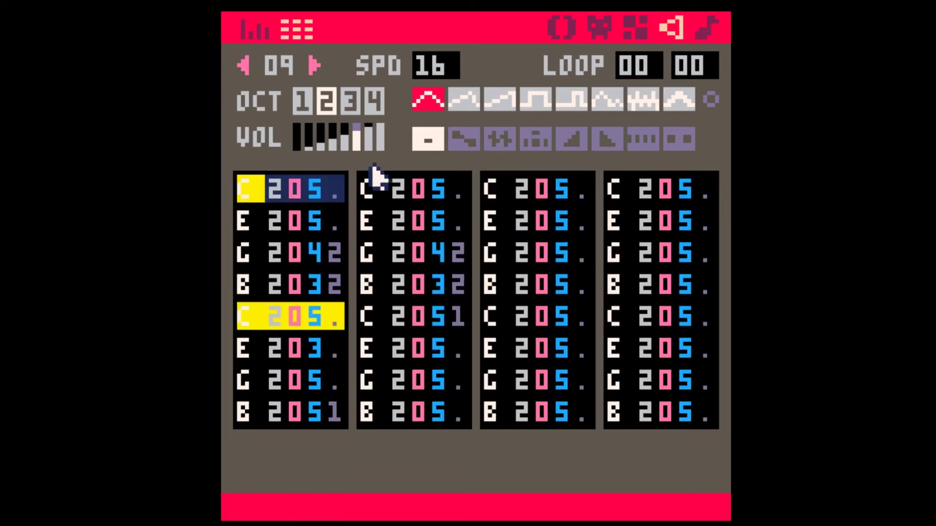
Step: Apply fade-out (effect 5) to all notes, and slide (effect 1) to column one's second C and column two's first E
{"action": "mouse_move", "coordinate": [426, 74]}
{"action": "left_mouse_down"}
{"action": "mouse_move", "coordinate": [434, 92]}
{"action": "mouse_move", "coordinate": [428, 71]}
{"action": "left_mouse_up"}
{"action": "left_click", "coordinate": [605, 139], "text": "shift"}
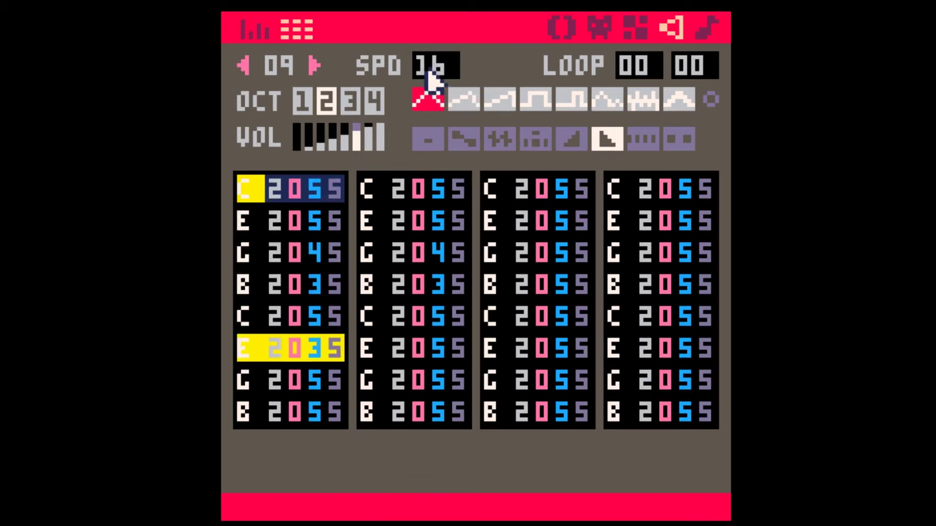
{"action": "left_click", "coordinate": [336, 315]}
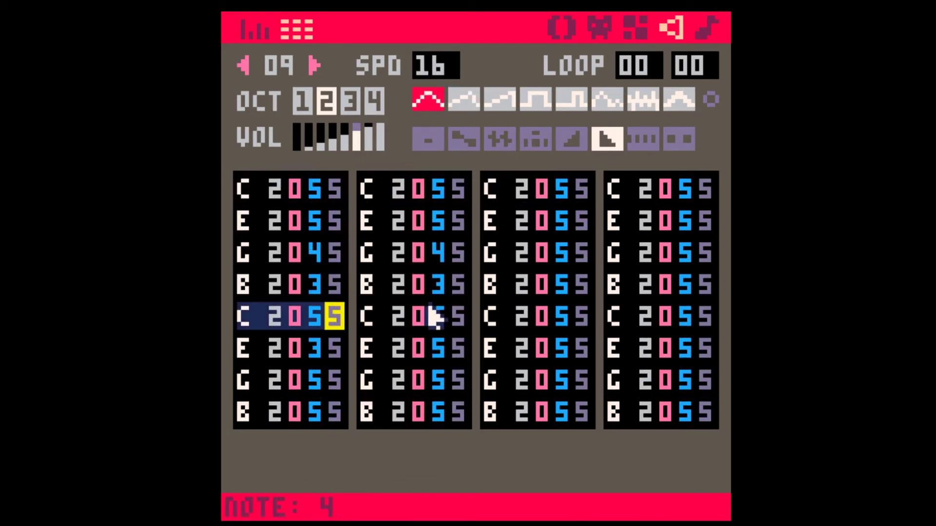
{"action": "key", "text": "1"}
{"action": "left_click", "coordinate": [458, 238]}
{"action": "key", "text": "1"}
Step: Apply slide (effect 1) to column three's first B and second G and to both G notes in column four, and play the pattern
{"action": "left_click", "coordinate": [575, 291]}
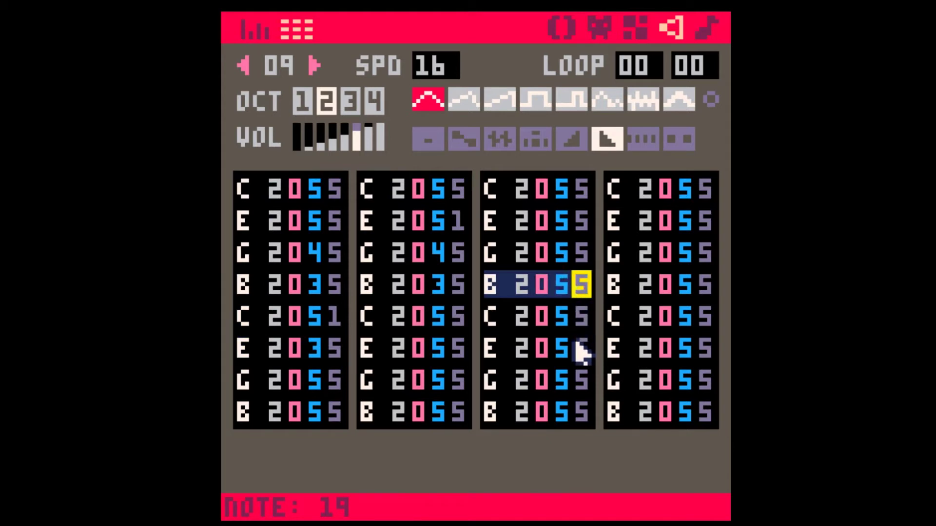
{"action": "key", "text": "1"}
{"action": "left_click", "coordinate": [580, 380]}
{"action": "key", "text": "1"}
{"action": "left_click", "coordinate": [704, 252]}
{"action": "key", "text": "1"}
{"action": "left_click", "coordinate": [705, 379]}
{"action": "key", "text": "1"}
{"action": "key", "text": "space"}
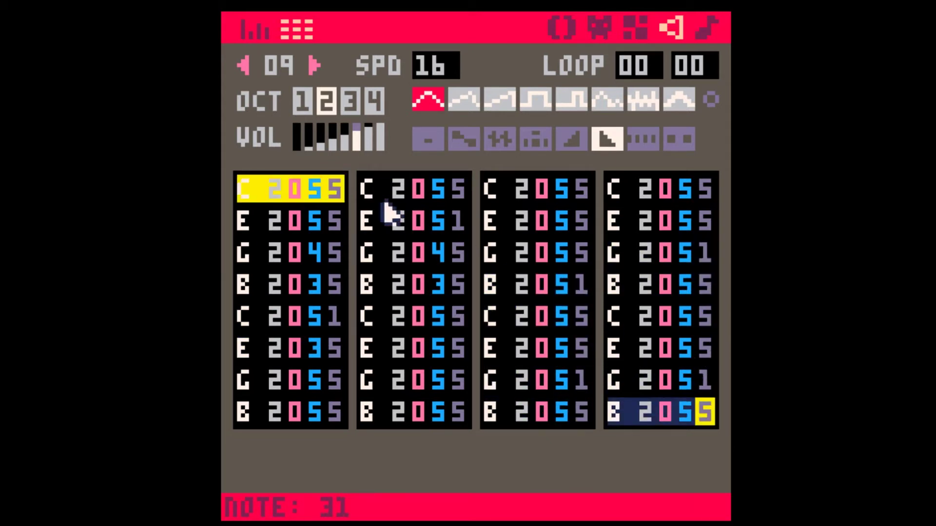
Step: Alternate the note volumes between 5 and 4 through the four columns, starting with 5 on the first C
{"action": "left_click", "coordinate": [312, 188]}
{"action": "key", "text": "5"}
{"action": "key", "text": "4"}
{"action": "key", "text": "5"}
{"action": "key", "text": "4"}
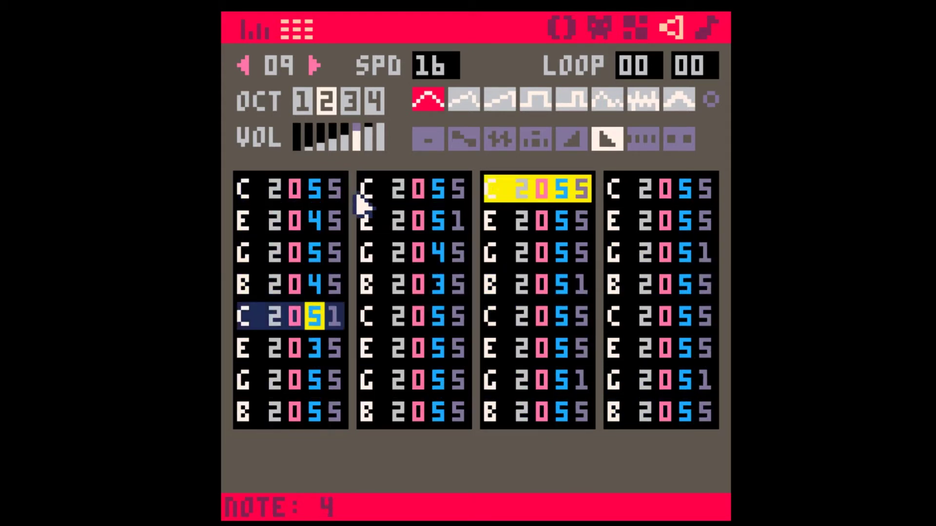
{"action": "key", "text": "5"}
{"action": "key", "text": "4"}
{"action": "key", "text": "5"}
{"action": "key", "text": "4"}
{"action": "key", "text": "5"}
{"action": "key", "text": "4"}
{"action": "key", "text": "5"}
{"action": "key", "text": "4"}
{"action": "key", "text": "5"}
{"action": "key", "text": "4"}
{"action": "key", "text": "5"}
{"action": "key", "text": "4"}
{"action": "key", "text": "5"}
{"action": "key", "text": "4"}
{"action": "key", "text": "5"}
{"action": "key", "text": "4"}
{"action": "key", "text": "5"}
{"action": "key", "text": "4"}
{"action": "key", "text": "5"}
{"action": "key", "text": "4"}
{"action": "key", "text": "5"}
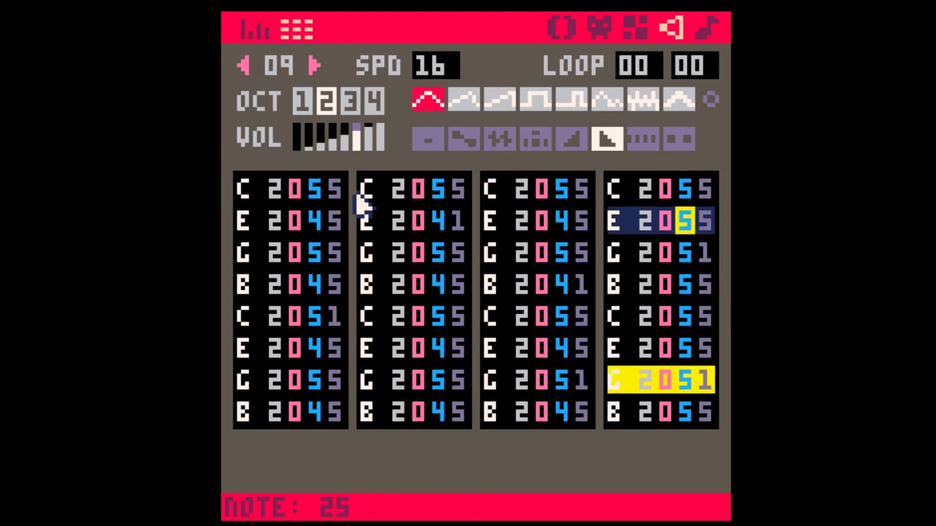
{"action": "key", "text": "4"}
{"action": "key", "text": "4"}
{"action": "key", "text": "5"}
{"action": "key", "text": "5"}
{"action": "key", "text": "4"}
{"action": "key", "text": "5"}
{"action": "key", "text": "5"}
{"action": "key", "text": "4"}
Step: Set all note volumes to 2, and in column one give the second C effect 5 and the second E effect 1
{"action": "left_click", "coordinate": [319, 142], "text": "shift"}
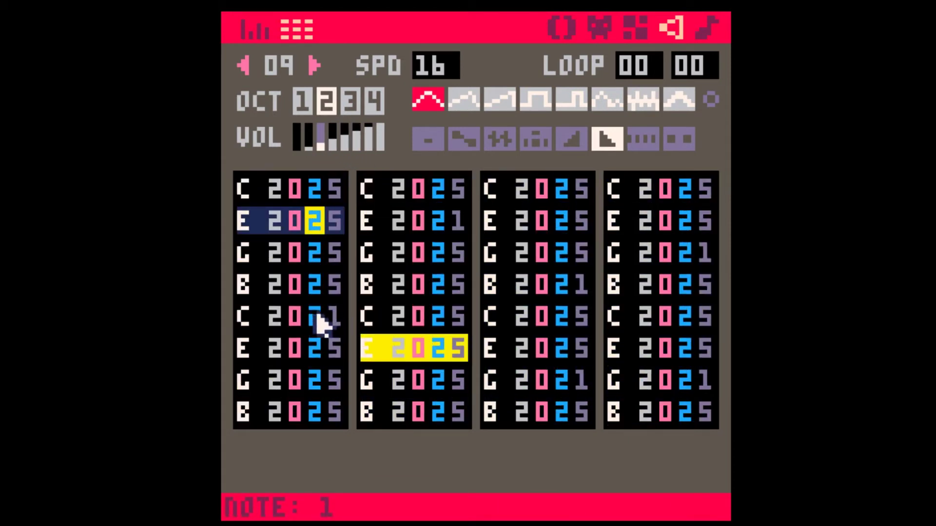
{"action": "left_click_drag", "start_coordinate": [250, 286], "coordinate": [328, 314]}
{"action": "left_click", "coordinate": [335, 319]}
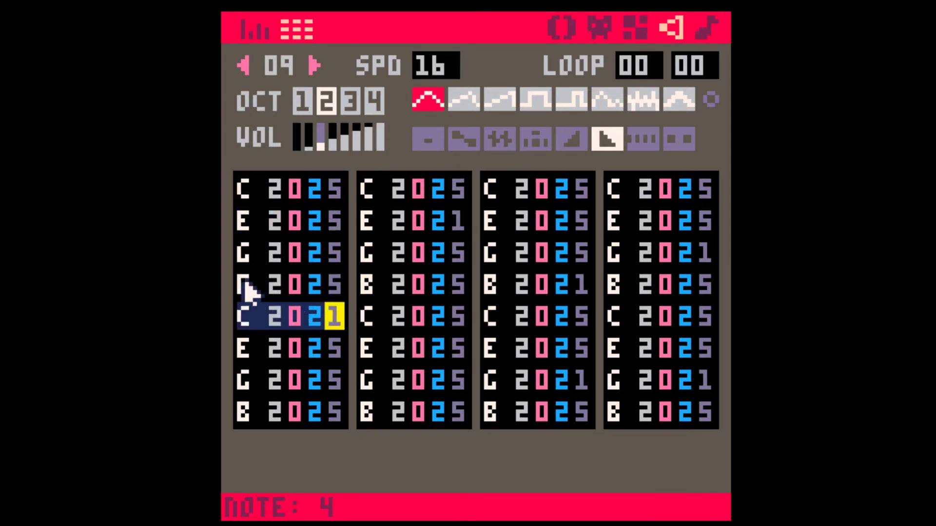
{"action": "left_click_drag", "start_coordinate": [247, 290], "coordinate": [346, 317]}
{"action": "left_click", "coordinate": [340, 316]}
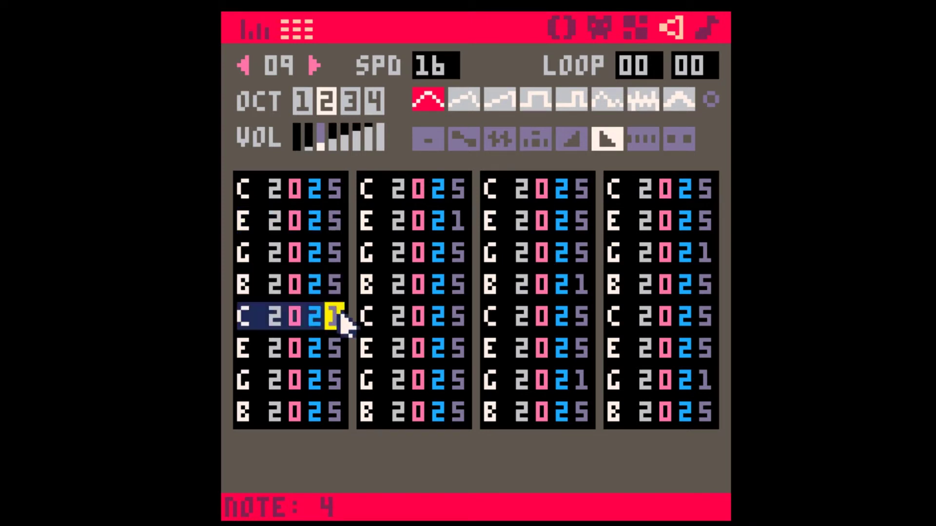
{"action": "left_click", "coordinate": [347, 341]}
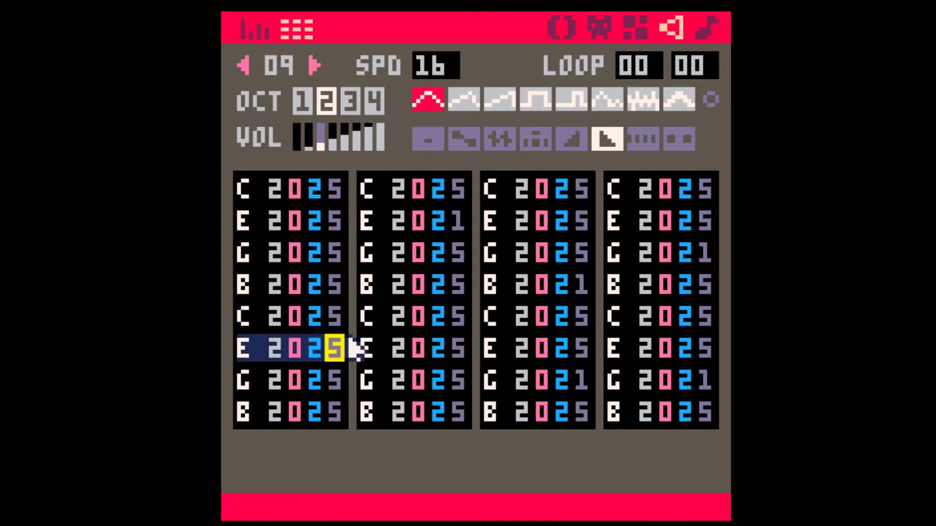
{"action": "type", "text": "1"}
{"action": "key", "text": "space"}
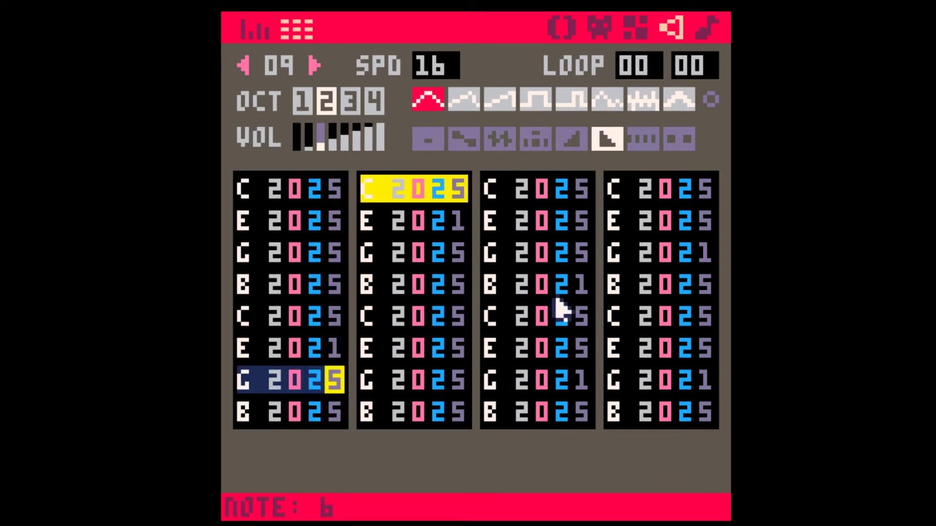
Step: Apply slide (effect 1) to the first E in column three and the second C in column four
{"action": "left_click", "coordinate": [582, 225]}
{"action": "type", "text": "1"}
{"action": "left_click", "coordinate": [702, 315]}
{"action": "type", "text": "1"}
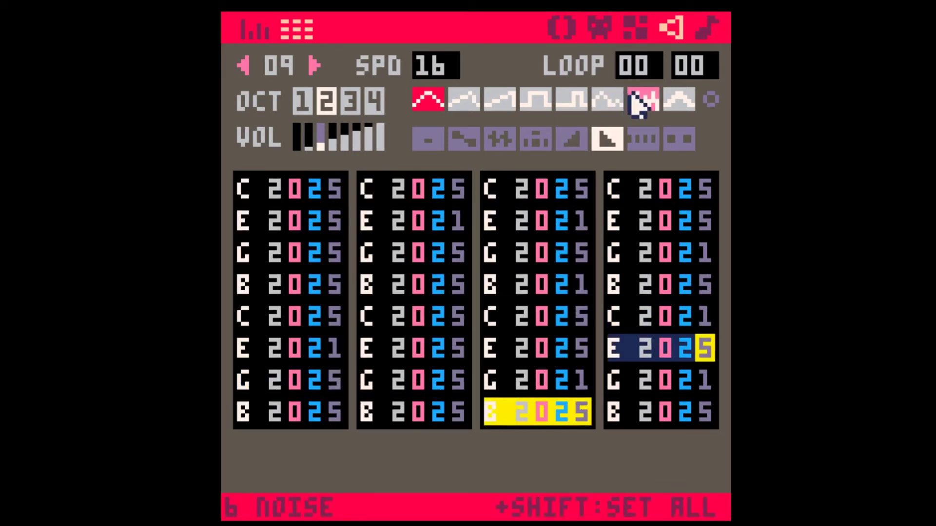
Step: Switch all notes to the organ instrument (5) and set the speed to 12
{"action": "left_click", "coordinate": [587, 100], "text": "shift"}
{"action": "left_click", "coordinate": [605, 104], "text": "shift"}
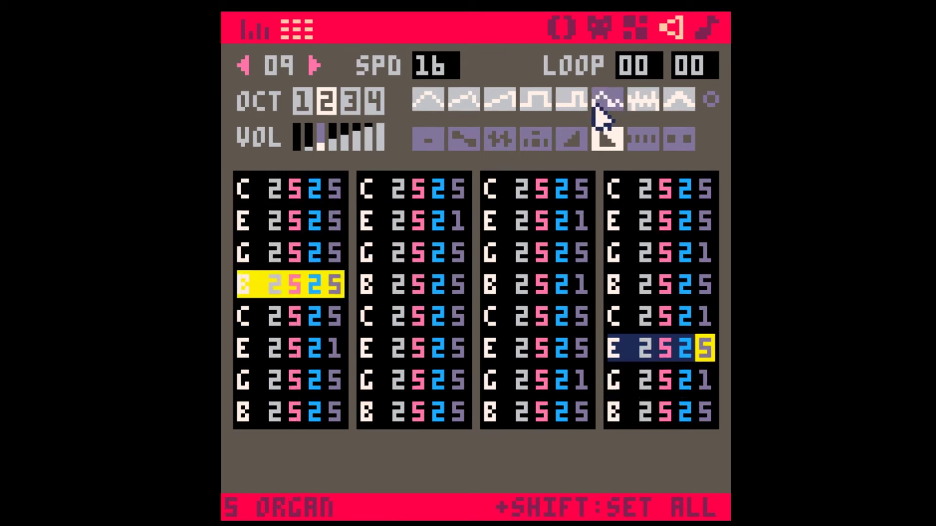
{"action": "left_click_drag", "start_coordinate": [440, 84], "coordinate": [425, 68]}
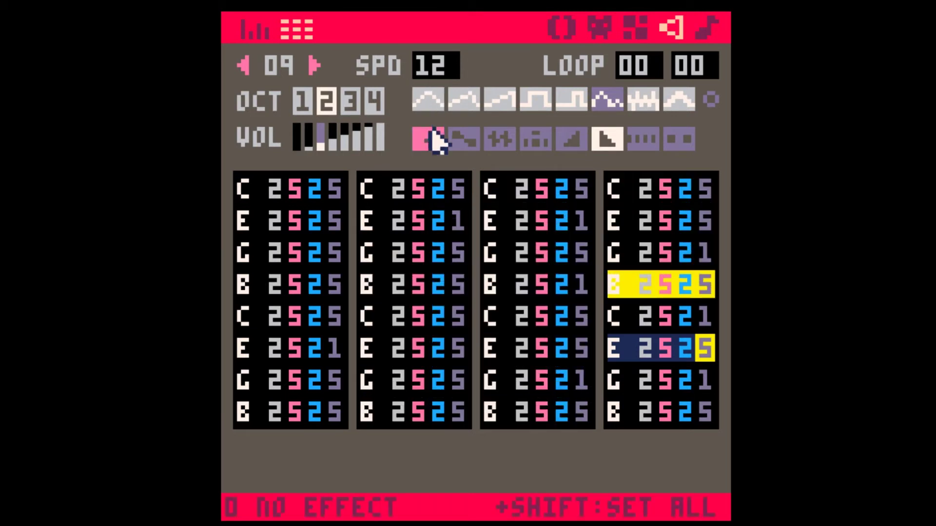
Step: Apply slide (effect 1) to all notes, and fade-out (effect 5) to column one's first G and column two's second E
{"action": "left_click", "coordinate": [463, 140], "text": "shift"}
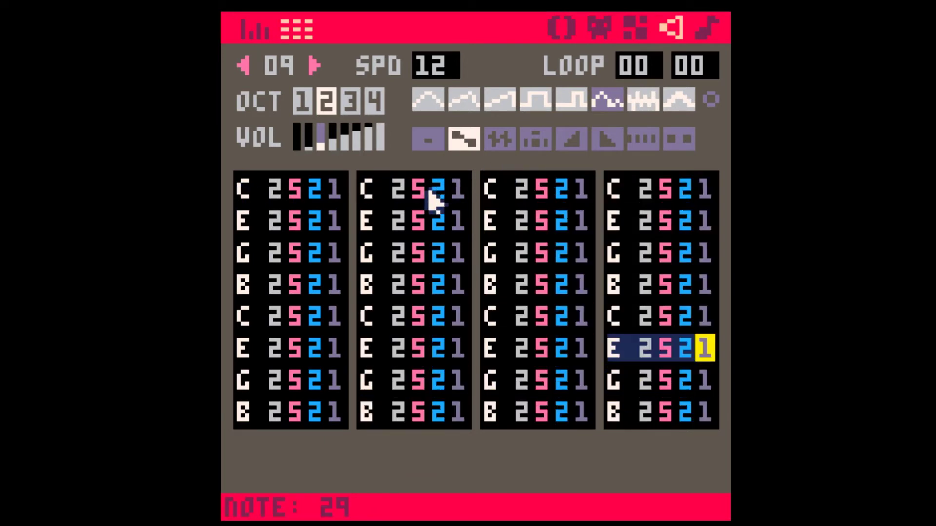
{"action": "key", "text": "space"}
{"action": "left_click", "coordinate": [338, 253]}
{"action": "type", "text": "5"}
{"action": "left_click", "coordinate": [453, 346]}
{"action": "type", "text": "5"}
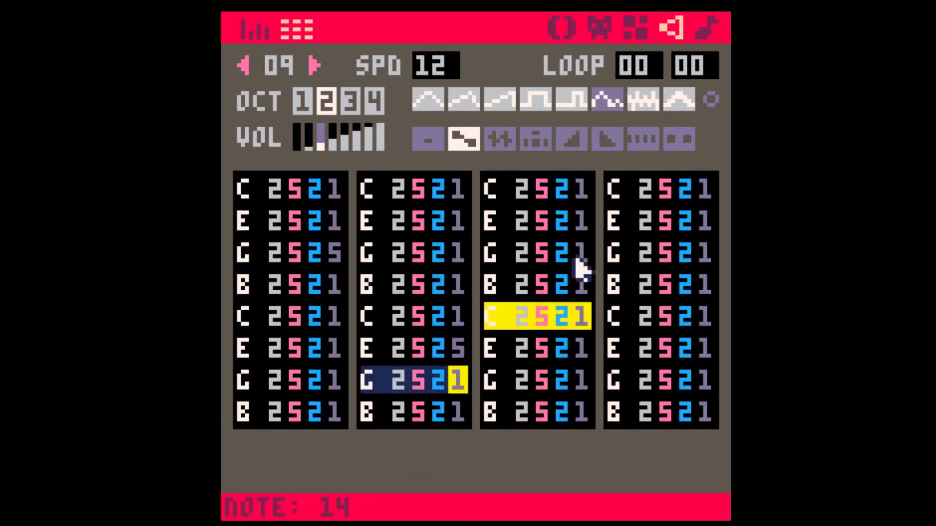
Step: Apply fade-out (effect 5) to column three's first G and column four's first E and second G, and play the pattern
{"action": "left_click", "coordinate": [579, 253]}
{"action": "type", "text": "5"}
{"action": "left_click", "coordinate": [704, 221]}
{"action": "type", "text": "5"}
{"action": "left_click", "coordinate": [704, 380]}
{"action": "type", "text": "5"}
{"action": "key", "text": "space"}
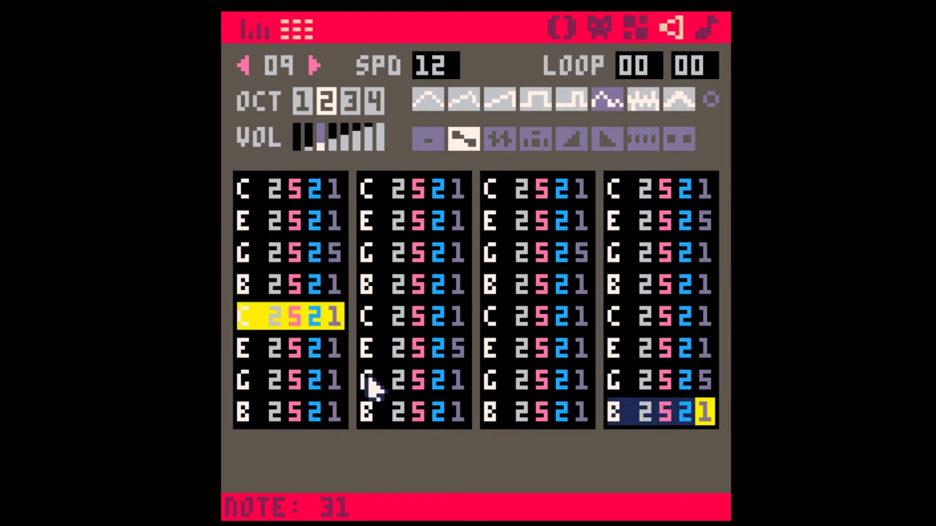
Step: Apply fade-out (effect 5) to column one's second G, column two's first B and column three's second G, and restart playback
{"action": "left_click", "coordinate": [337, 380]}
{"action": "type", "text": "5"}
{"action": "left_click", "coordinate": [456, 284]}
{"action": "type", "text": "5"}
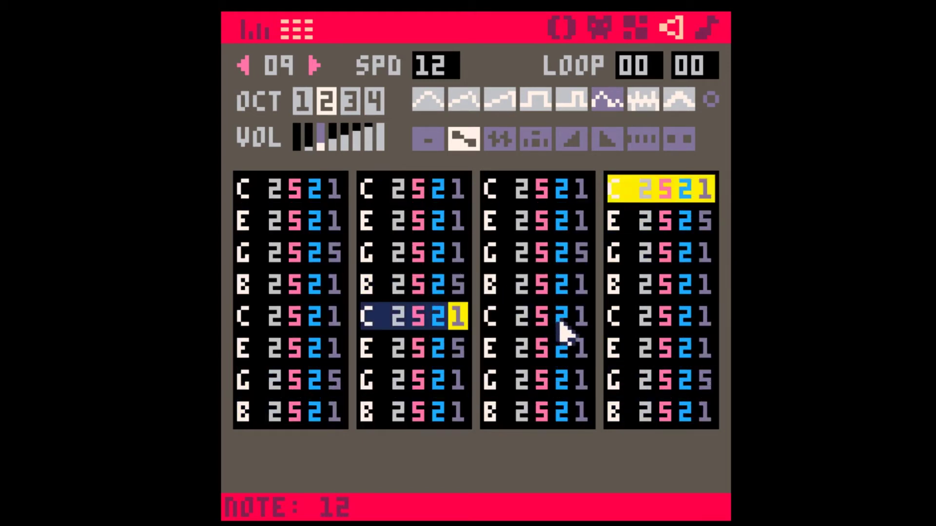
{"action": "left_click", "coordinate": [585, 380]}
{"action": "type", "text": "5"}
{"action": "key", "text": "space"}
Step: Set every E and B note in all four columns to instrument 0
{"action": "left_click", "coordinate": [296, 189]}
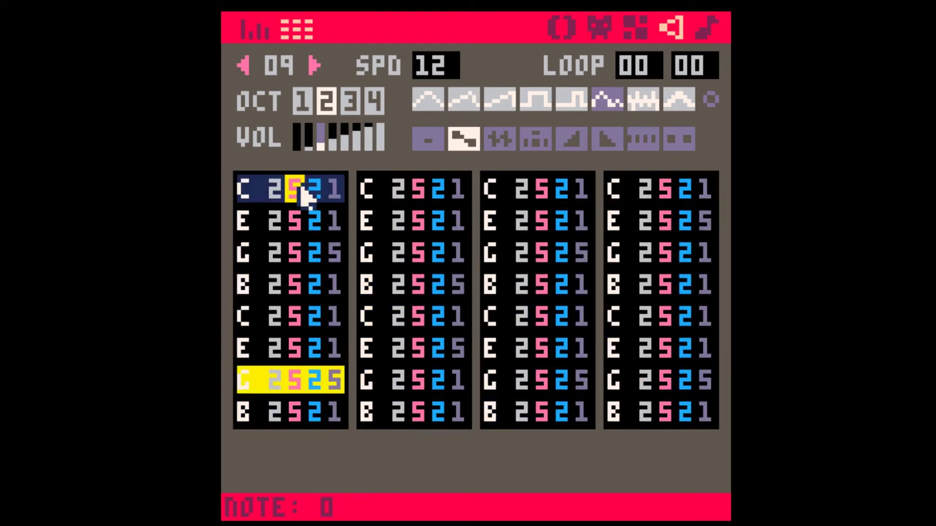
{"action": "key", "text": "Down"}
{"action": "key", "text": "0"}
{"action": "key", "text": "Down"}
{"action": "key", "text": "0"}
{"action": "key", "text": "Down"}
{"action": "key", "text": "0"}
{"action": "key", "text": "Down"}
{"action": "key", "text": "0"}
{"action": "key", "text": "Down"}
{"action": "key", "text": "0"}
{"action": "key", "text": "Down"}
{"action": "key", "text": "0"}
{"action": "key", "text": "Down"}
{"action": "key", "text": "0"}
{"action": "key", "text": "Down"}
{"action": "key", "text": "0"}
{"action": "key", "text": "Down"}
{"action": "key", "text": "0"}
{"action": "key", "text": "Down"}
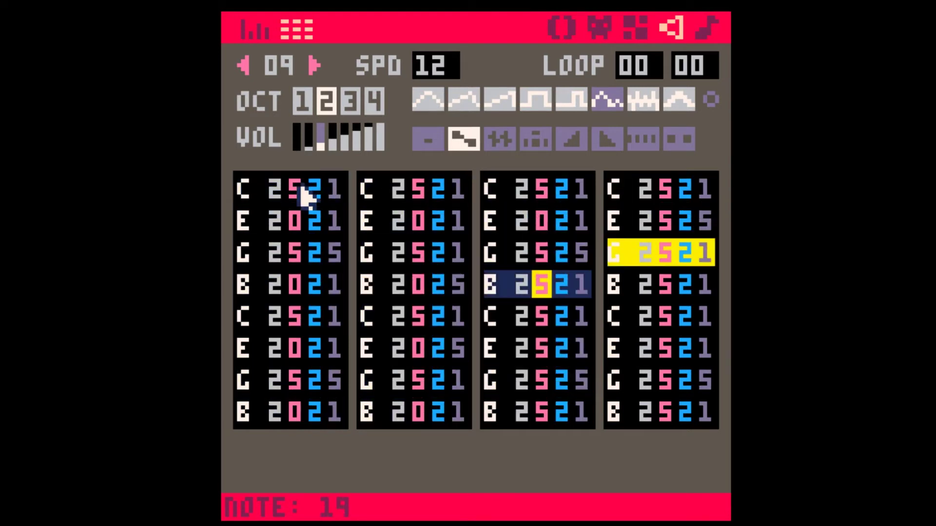
{"action": "key", "text": "0"}
{"action": "key", "text": "Down"}
{"action": "key", "text": "0"}
{"action": "key", "text": "Down"}
{"action": "key", "text": "0"}
{"action": "key", "text": "Down"}
{"action": "key", "text": "0"}
{"action": "key", "text": "Down"}
{"action": "key", "text": "0"}
{"action": "key", "text": "Down"}
{"action": "key", "text": "0"}
{"action": "key", "text": "Down"}
{"action": "key", "text": "0"}
{"action": "key", "text": "Down"}
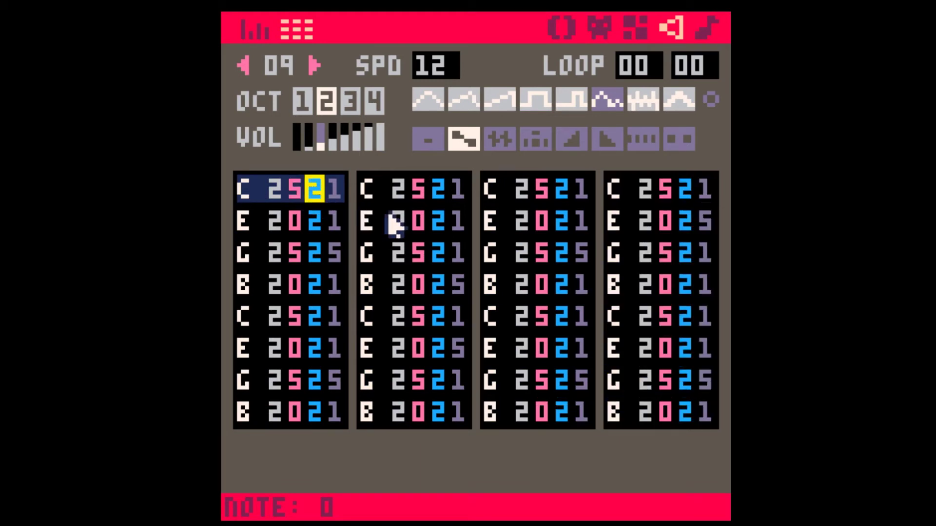
Step: Set the volume of every E and B note in all four columns to 3 and play the pattern
{"action": "key", "text": "Down"}
{"action": "key", "text": "3"}
{"action": "key", "text": "Down"}
{"action": "key", "text": "3"}
{"action": "key", "text": "Down"}
{"action": "key", "text": "3"}
{"action": "key", "text": "Down"}
{"action": "key", "text": "3"}
{"action": "key", "text": "Down"}
{"action": "key", "text": "3"}
{"action": "key", "text": "Down"}
{"action": "key", "text": "3"}
{"action": "key", "text": "Down"}
{"action": "key", "text": "3"}
{"action": "key", "text": "Down"}
{"action": "key", "text": "3"}
{"action": "key", "text": "Down"}
{"action": "key", "text": "3"}
{"action": "key", "text": "Down"}
{"action": "key", "text": "3"}
{"action": "key", "text": "Down"}
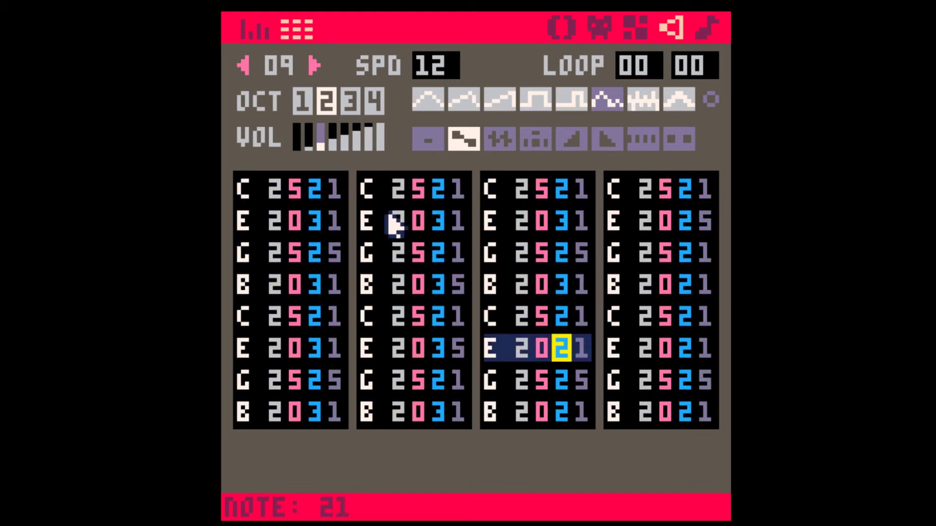
{"action": "key", "text": "3"}
{"action": "key", "text": "Down"}
{"action": "key", "text": "Down"}
{"action": "key", "text": "3"}
{"action": "key", "text": "Down"}
{"action": "key", "text": "space"}
{"action": "key", "text": "Down"}
{"action": "key", "text": "3"}
{"action": "key", "text": "Down"}
{"action": "key", "text": "Down"}
{"action": "key", "text": "3"}
{"action": "key", "text": "Down"}
{"action": "key", "text": "Down"}
{"action": "key", "text": "3"}
{"action": "key", "text": "Down"}
{"action": "key", "text": "Down"}
{"action": "key", "text": "3"}
{"action": "key", "text": "Down"}
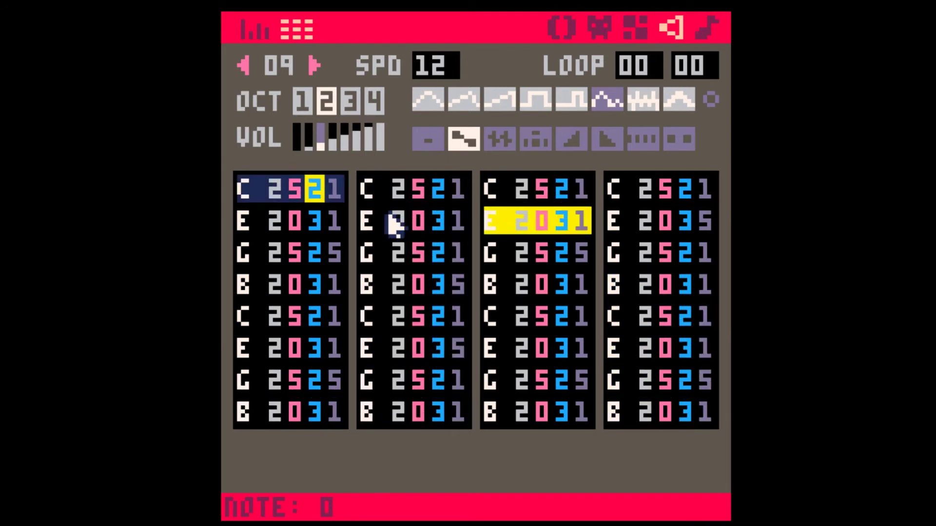
Step: Go to empty sound effect 10, check its pitch view, and return to the tracker view
{"action": "left_click", "coordinate": [313, 65]}
{"action": "key", "text": "Tab"}
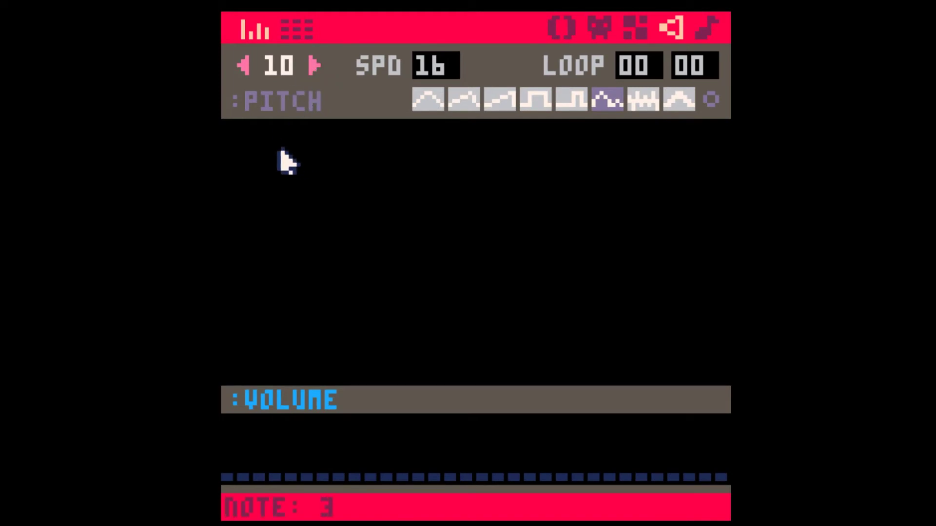
{"action": "key", "text": "Tab"}
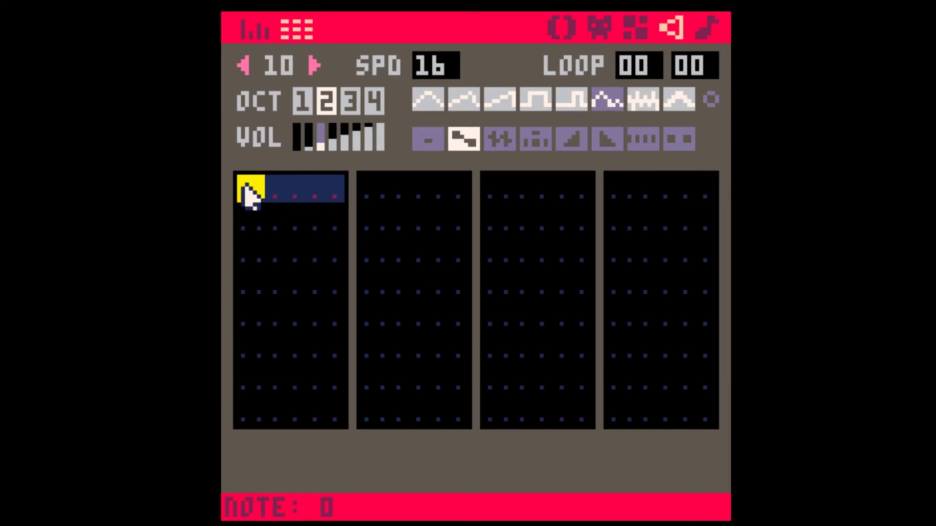
Step: Enter C, E, G and B in octave 2 and C in octave 3 down column one, and play them
{"action": "key", "text": "z"}
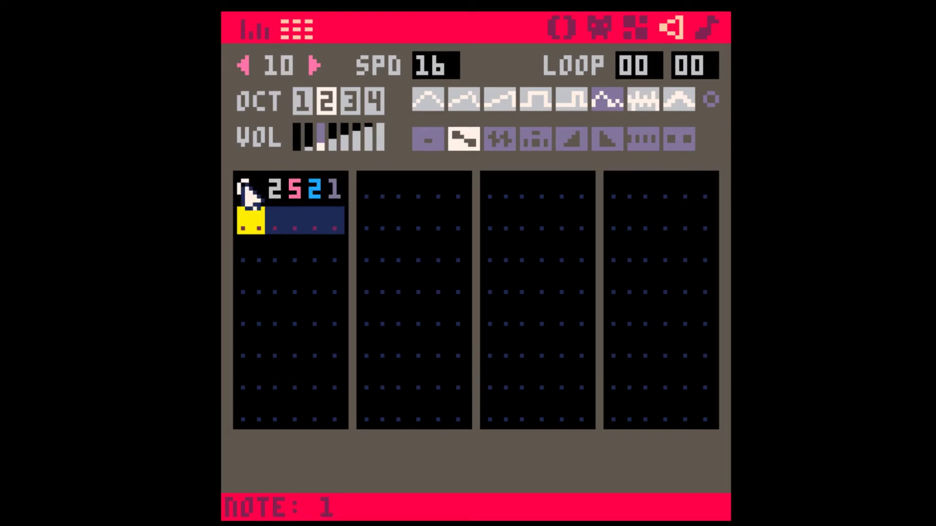
{"action": "key", "text": "c"}
{"action": "key", "text": "b"}
{"action": "key", "text": "m"}
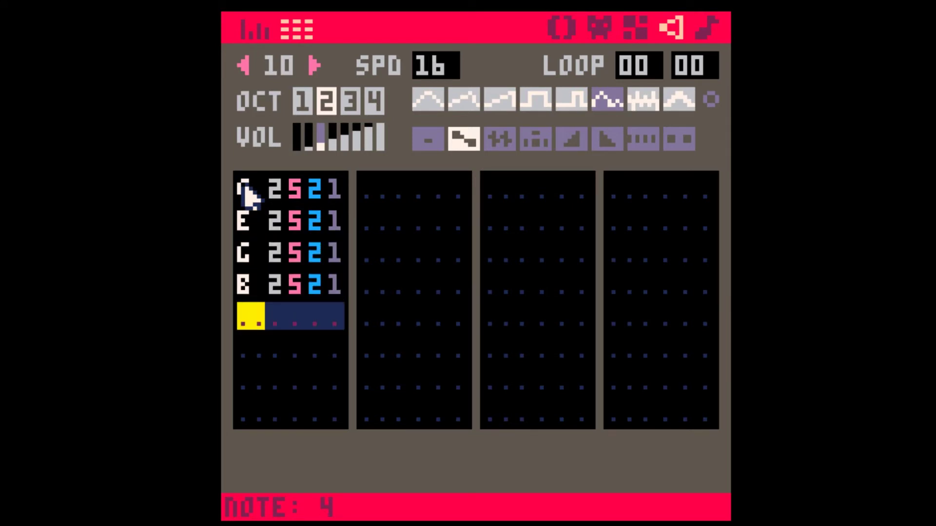
{"action": "key", "text": "q"}
{"action": "key", "text": "space"}
Step: Set the speed to 8 with a loop end of 5, and clear the slide effect from the first C
{"action": "left_click", "coordinate": [441, 68]}
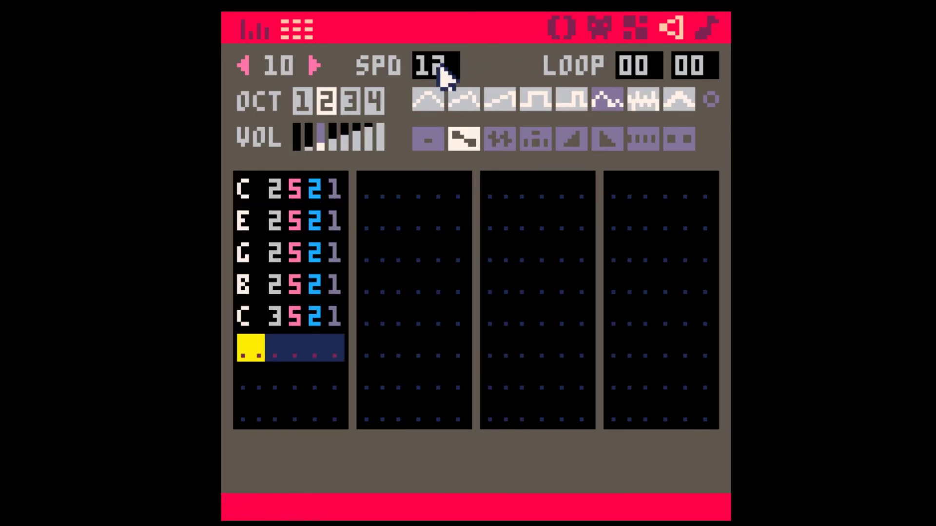
{"action": "left_click_drag", "start_coordinate": [441, 68], "coordinate": [443, 68]}
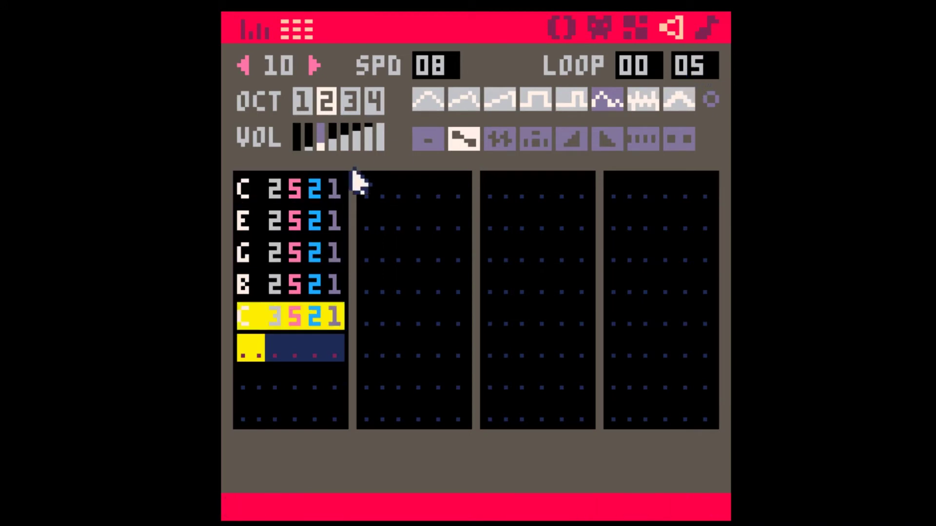
{"action": "left_click", "coordinate": [335, 191]}
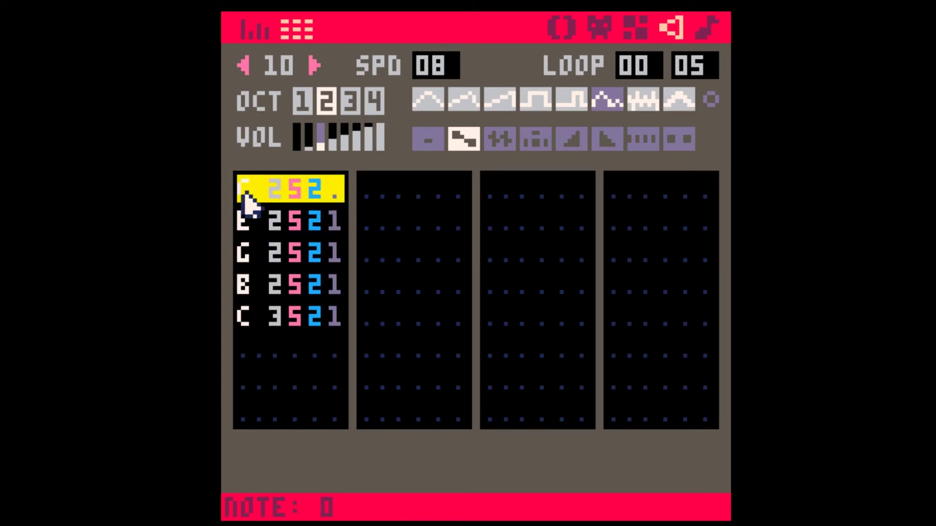
{"action": "key", "text": "space"}
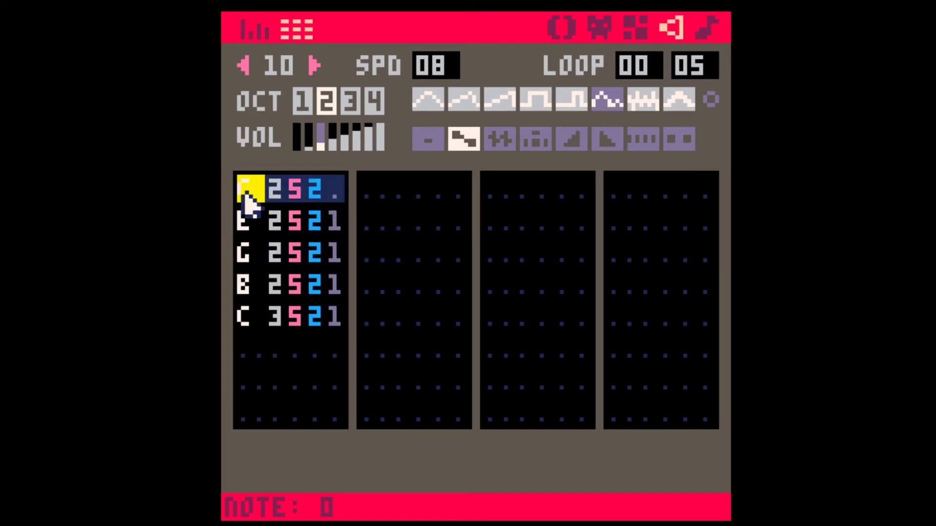
{"action": "left_click_drag", "start_coordinate": [244, 193], "coordinate": [328, 193]}
{"action": "left_click", "coordinate": [330, 191]}
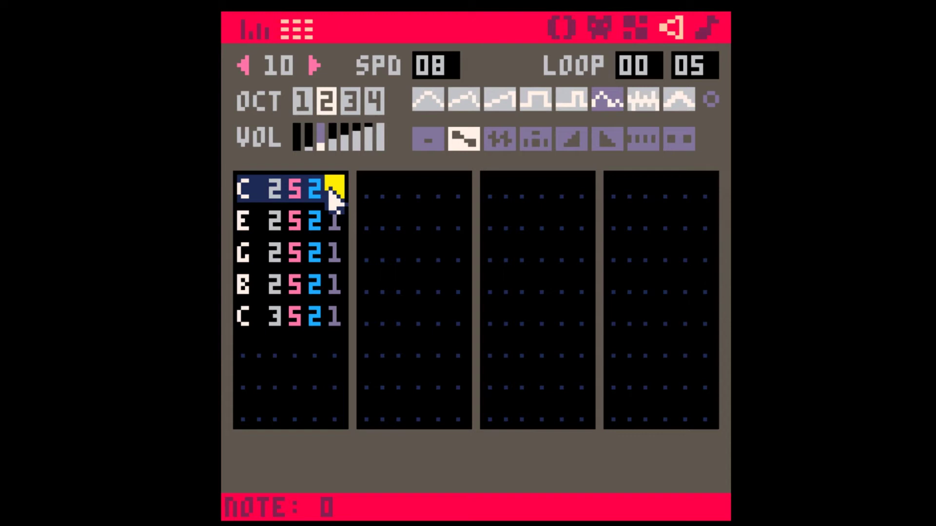
{"action": "left_click_drag", "start_coordinate": [309, 195], "coordinate": [239, 197]}
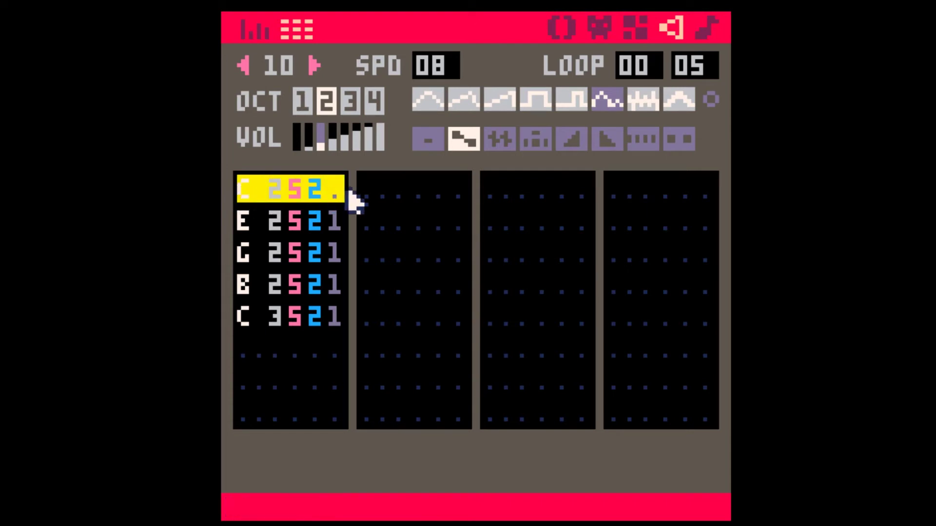
{"action": "left_click_drag", "start_coordinate": [341, 194], "coordinate": [229, 190]}
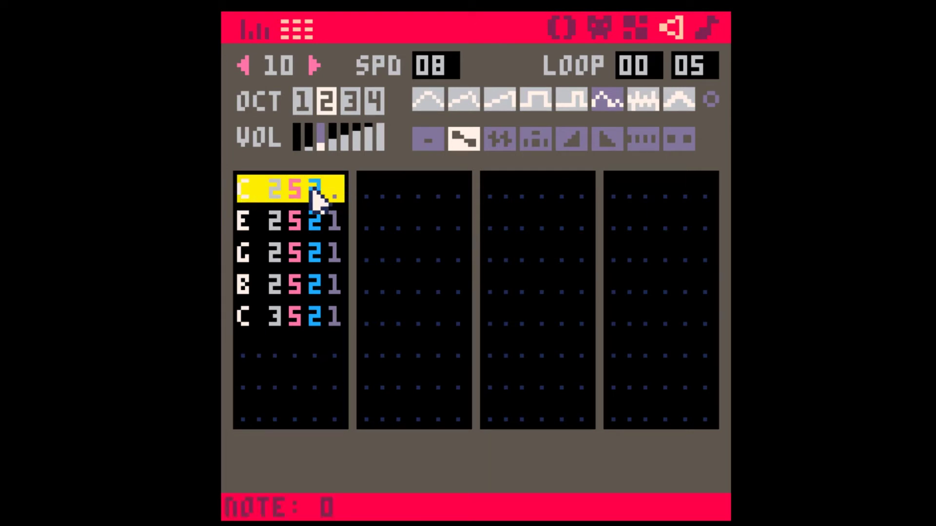
{"action": "left_click", "coordinate": [335, 194]}
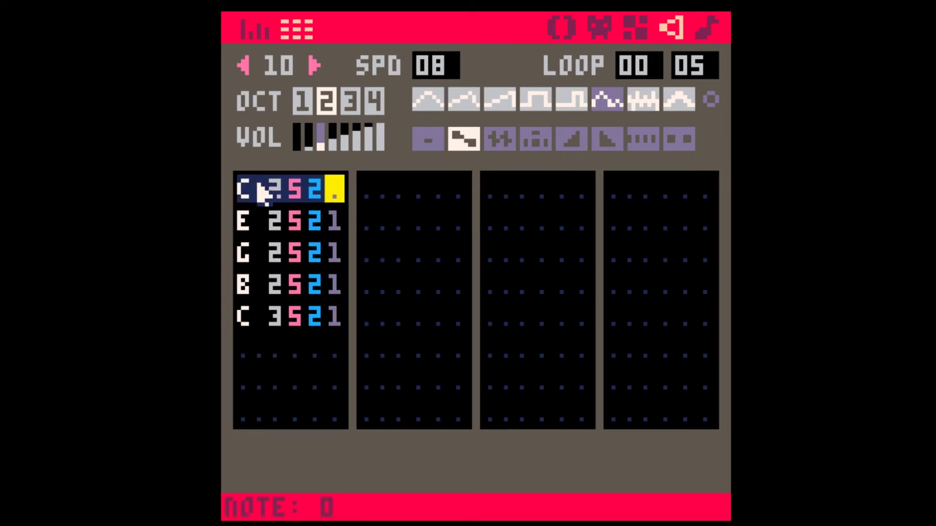
Step: Copy the first C row into the sixth row and set the copy's effect to 1 (slide)
{"action": "left_click_drag", "start_coordinate": [260, 193], "coordinate": [340, 188]}
{"action": "key", "text": "ctrl+c"}
{"action": "left_click", "coordinate": [250, 343]}
{"action": "key", "text": "ctrl+v"}
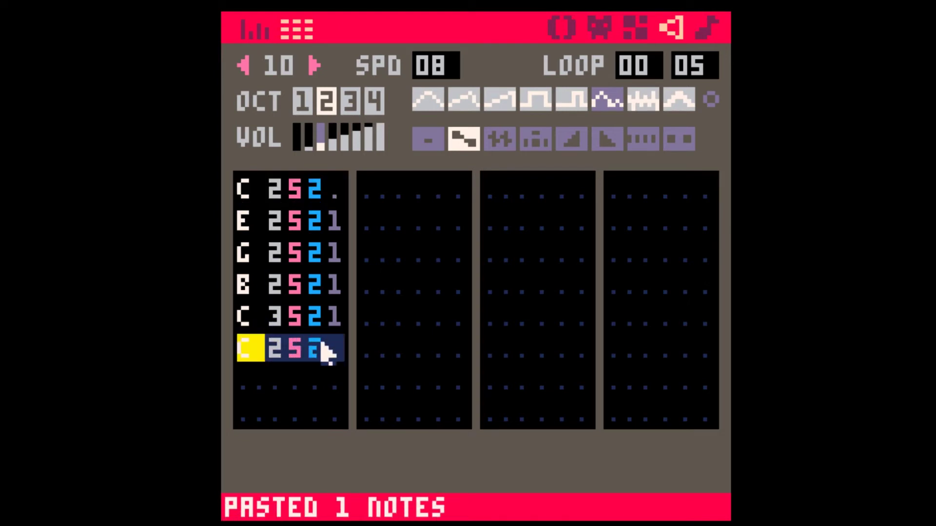
{"action": "left_click", "coordinate": [337, 351]}
{"action": "key", "text": "1"}
Step: Set the loop range to 1 through 6 and play the pattern from the first C
{"action": "left_click", "coordinate": [634, 66]}
{"action": "left_click", "coordinate": [700, 66]}
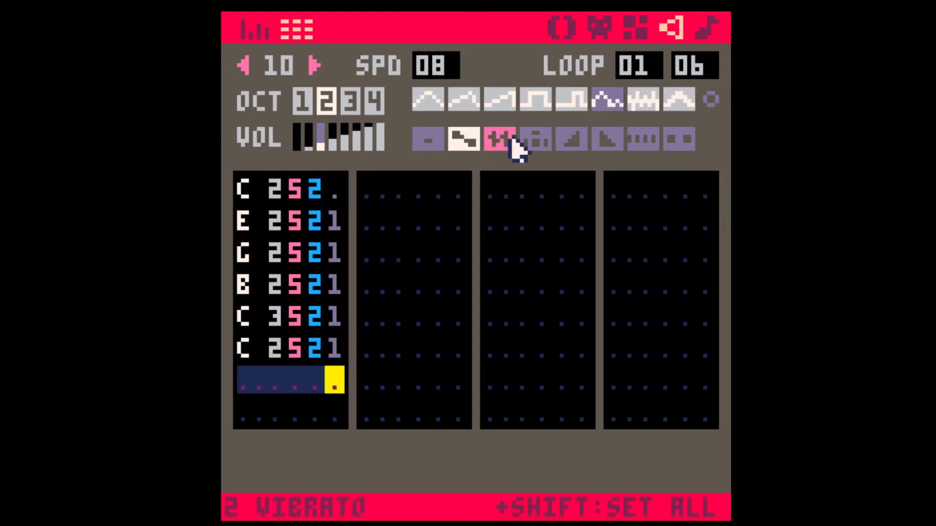
{"action": "left_click", "coordinate": [250, 190]}
{"action": "key", "text": "space"}
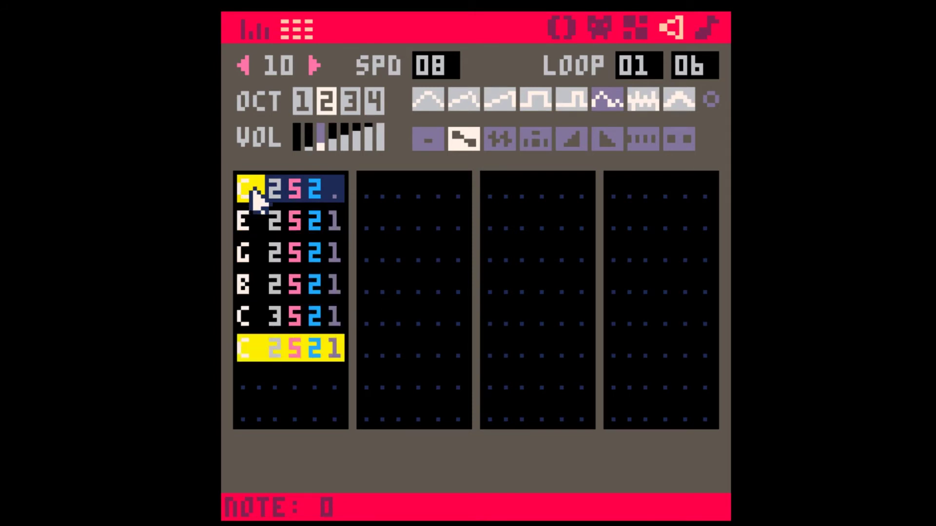
Step: Set E, G and B to octave 1, the fifth-row C to octave 2 and the sixth-row C to octave 1
{"action": "left_click", "coordinate": [270, 223]}
{"action": "key", "text": "1"}
{"action": "key", "text": "1"}
{"action": "key", "text": "1"}
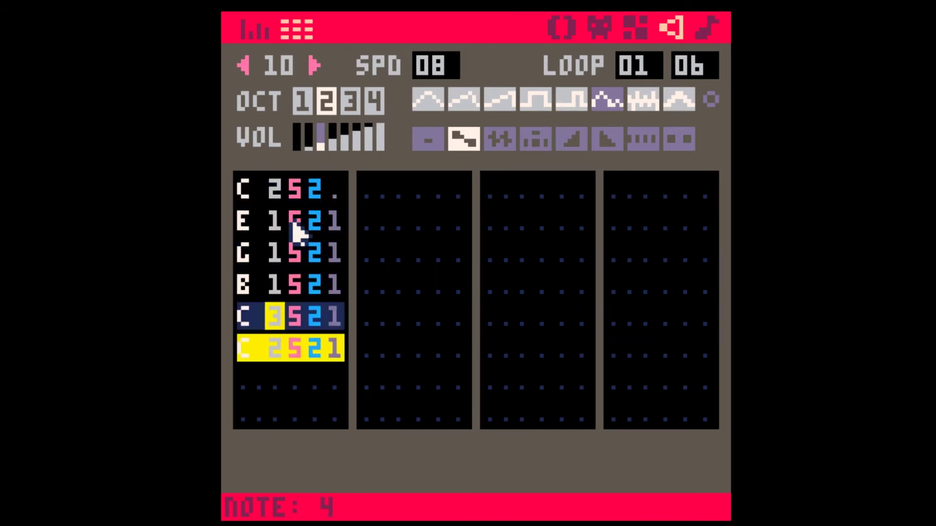
{"action": "key", "text": "2"}
{"action": "key", "text": "1"}
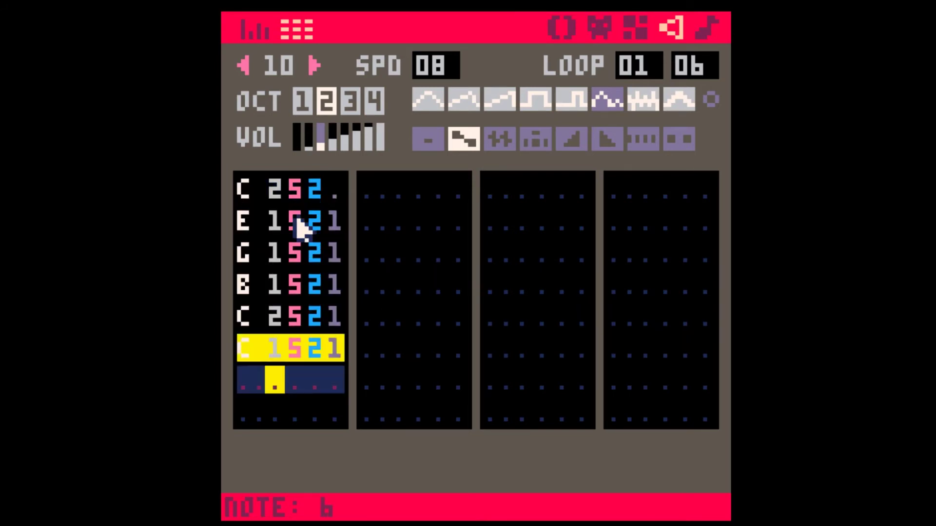
Step: Set the instrument of the notes in rows two through six to 2
{"action": "left_click", "coordinate": [298, 224]}
{"action": "key", "text": "2"}
{"action": "key", "text": "2"}
{"action": "key", "text": "2"}
{"action": "key", "text": "2"}
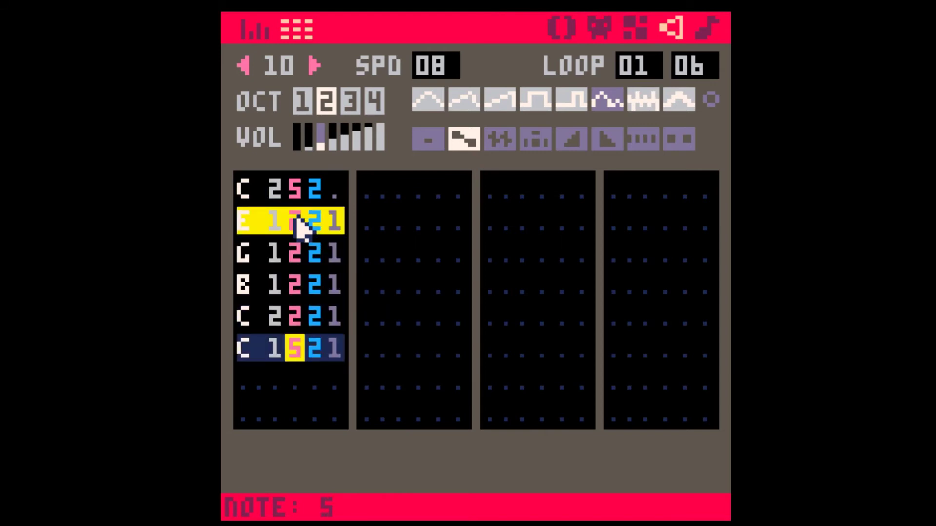
{"action": "key", "text": "2"}
Step: Set the volumes of rows two through six to 1, 2, 1, 2, 1 and play the pattern
{"action": "left_click", "coordinate": [313, 222]}
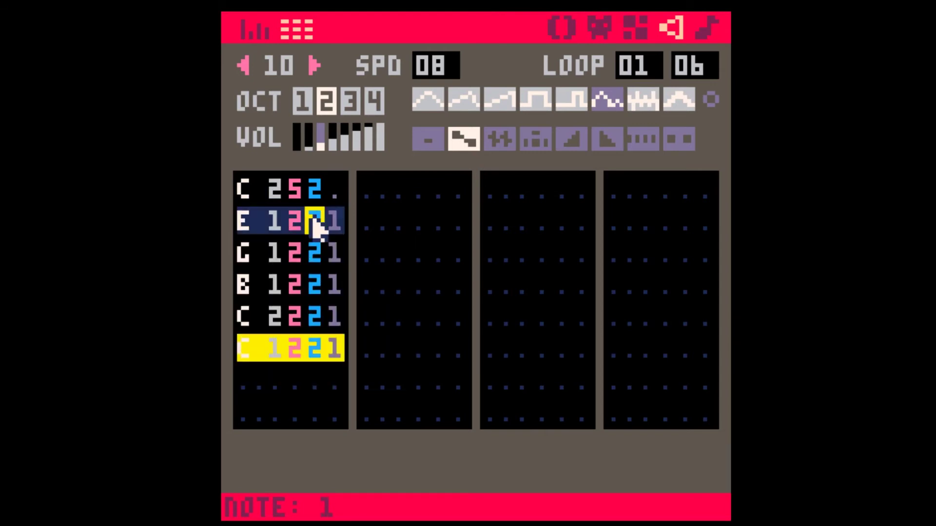
{"action": "key", "text": "1"}
{"action": "key", "text": "2"}
{"action": "key", "text": "1"}
{"action": "key", "text": "2"}
{"action": "key", "text": "1"}
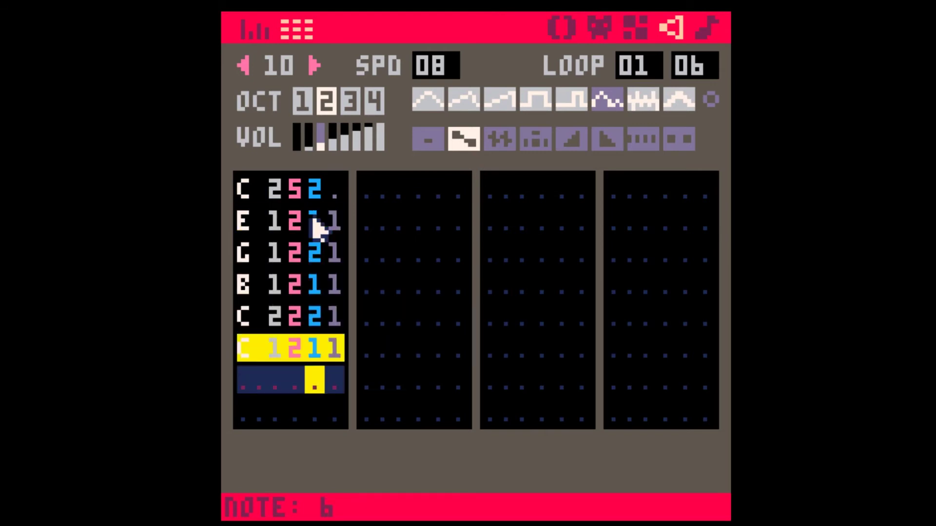
{"action": "key", "text": "space"}
{"action": "key", "text": "Up"}
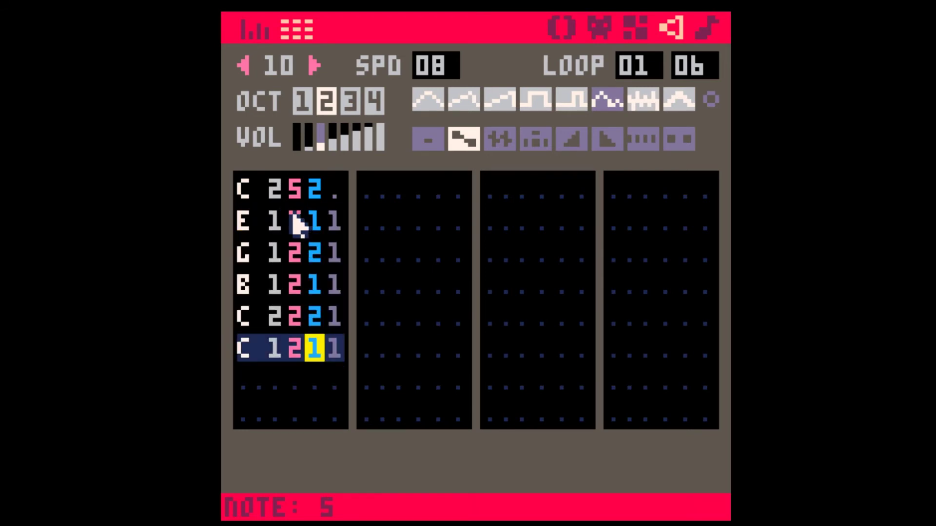
Step: Go to empty sound effect 11, check its pitch view, and return to the tracker view
{"action": "left_click", "coordinate": [314, 64]}
{"action": "key", "text": "Tab"}
{"action": "key", "text": "Tab"}
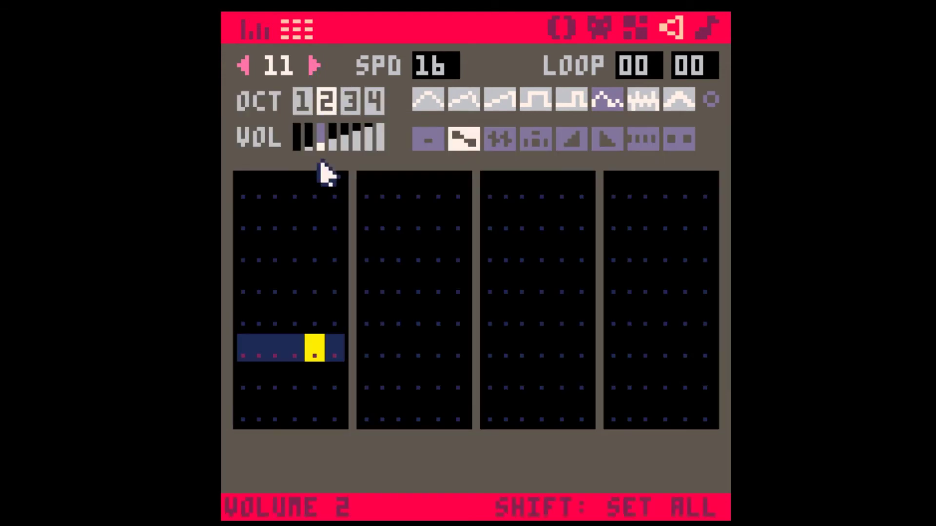
Step: Enter an octave 2 C in column one's first row and an octave 2 G in its fourth row
{"action": "left_click", "coordinate": [250, 198]}
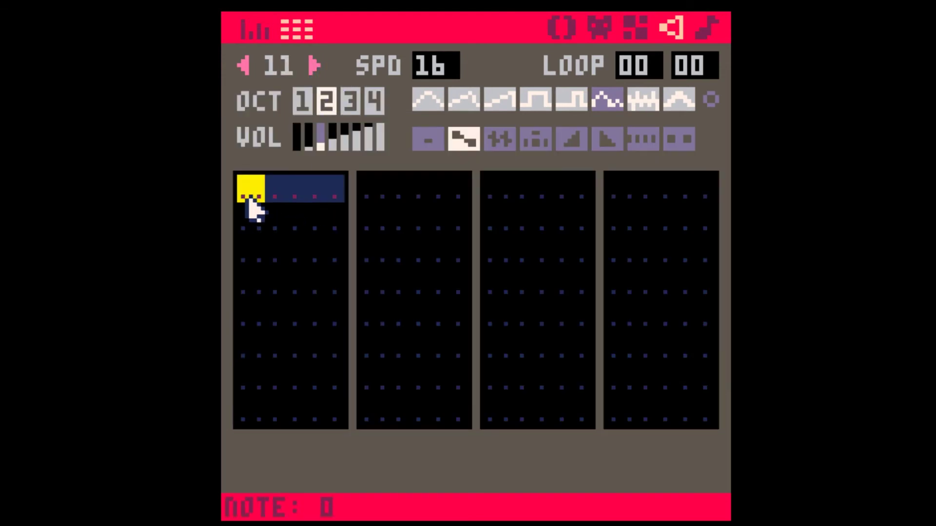
{"action": "key", "text": "z"}
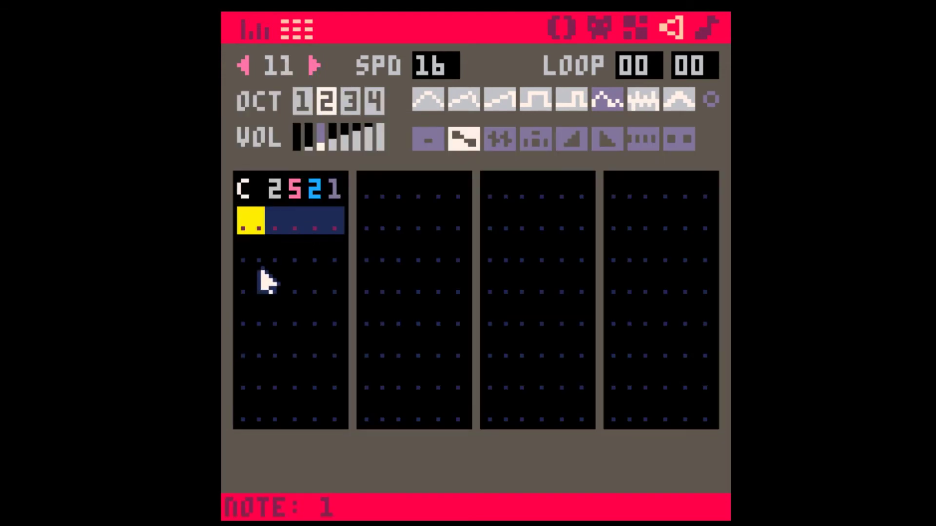
{"action": "left_click_drag", "start_coordinate": [247, 195], "coordinate": [341, 194]}
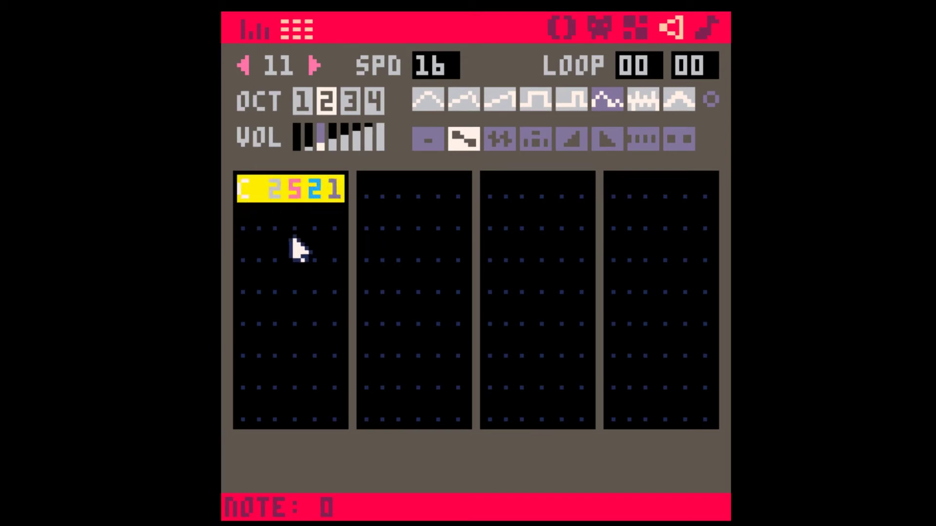
{"action": "left_click", "coordinate": [242, 295]}
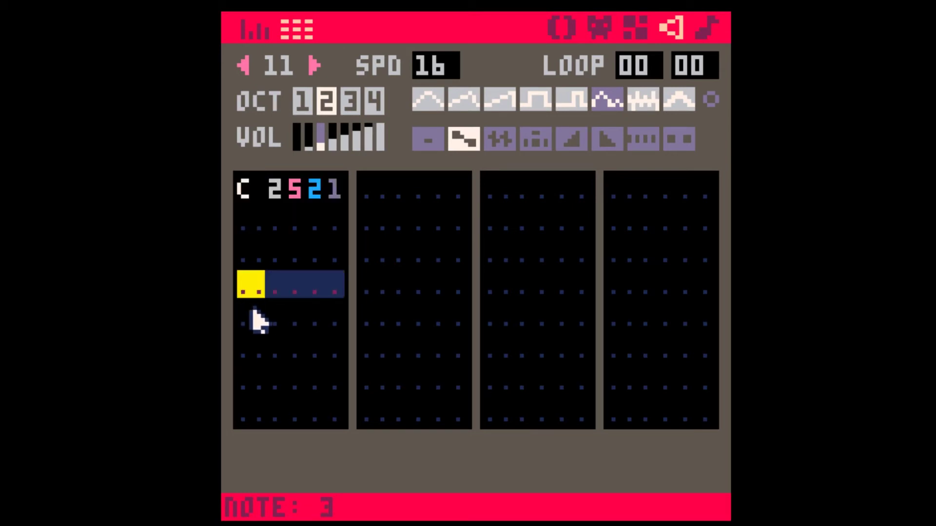
{"action": "key", "text": "b"}
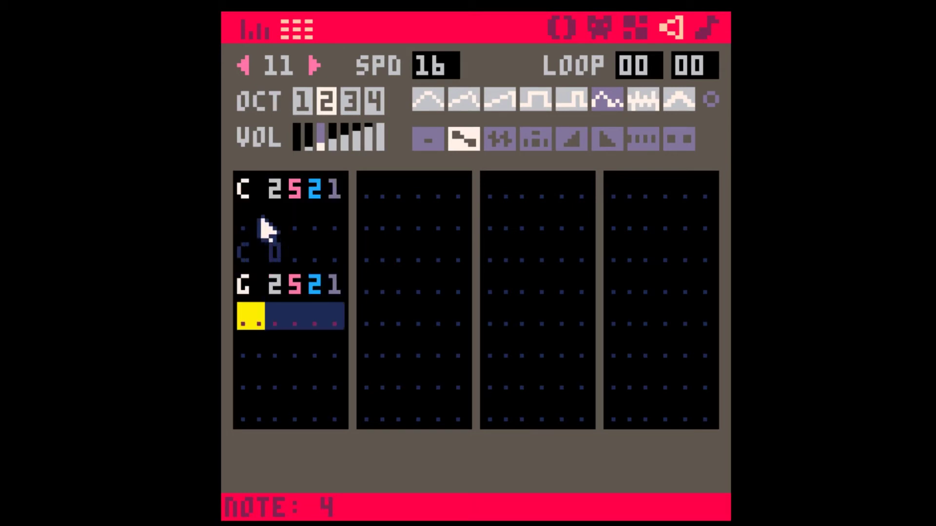
Step: Fill the gap between C and G with octave 2 D# and F# in the pitch view, and return to the tracker
{"action": "key", "text": "Tab"}
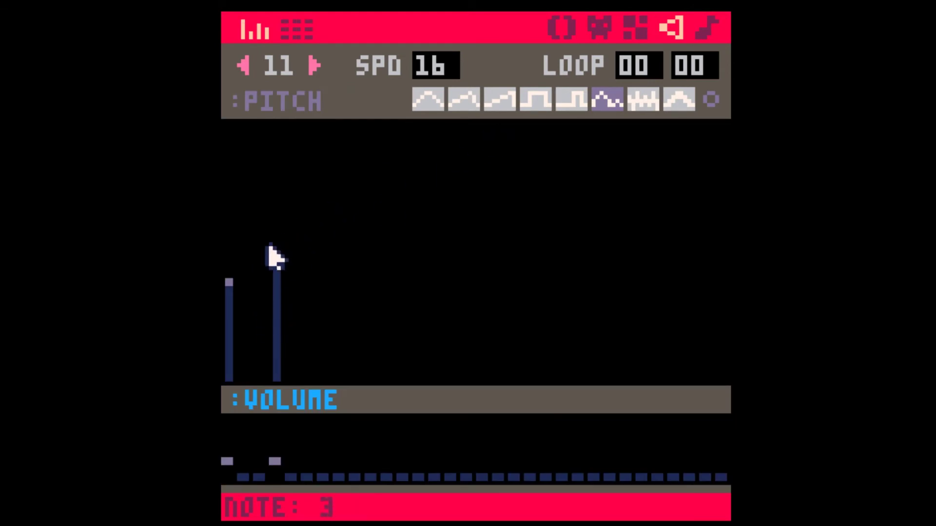
{"action": "left_click", "coordinate": [245, 267]}
{"action": "left_click", "coordinate": [262, 258]}
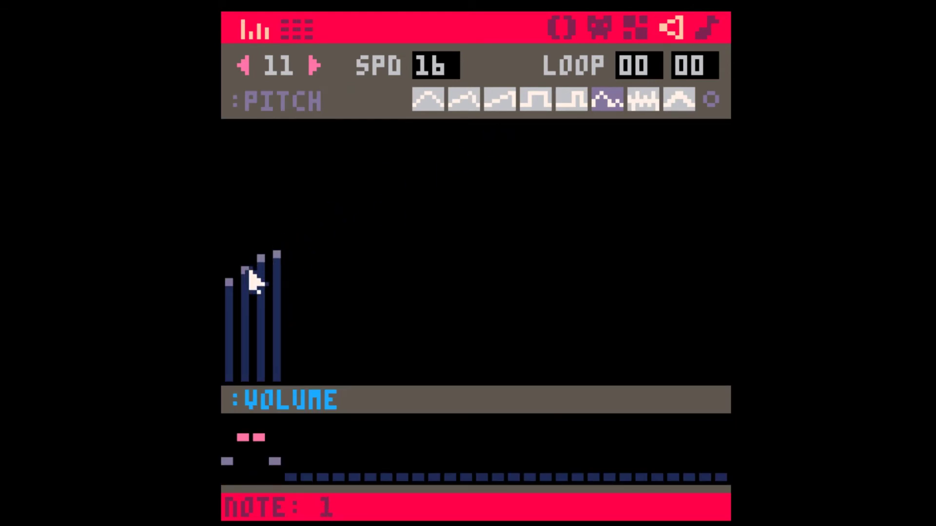
{"action": "key", "text": "Tab"}
Step: Clear the first C's slide effect and set the volume of all four notes to 2
{"action": "key", "text": "Left"}
{"action": "left_click", "coordinate": [338, 198]}
{"action": "key", "text": "Down"}
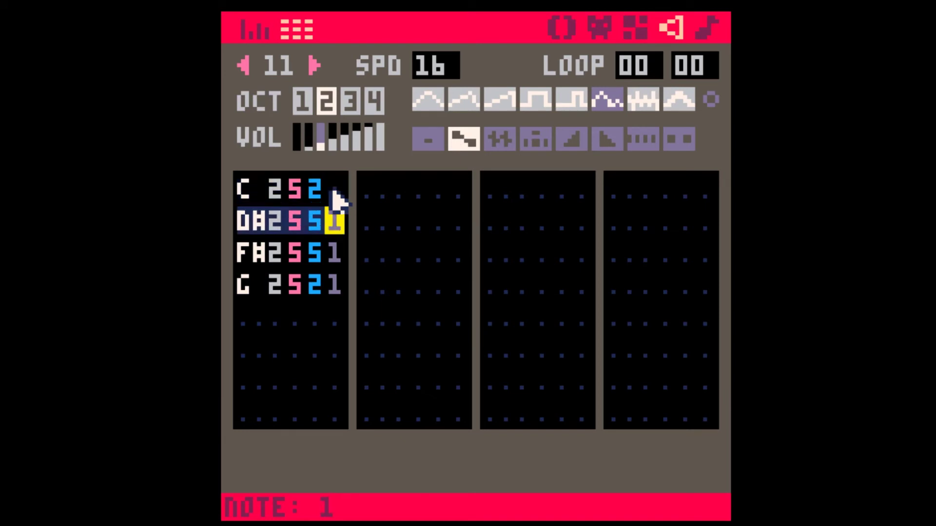
{"action": "left_click", "coordinate": [312, 188]}
{"action": "type", "text": "2222"}
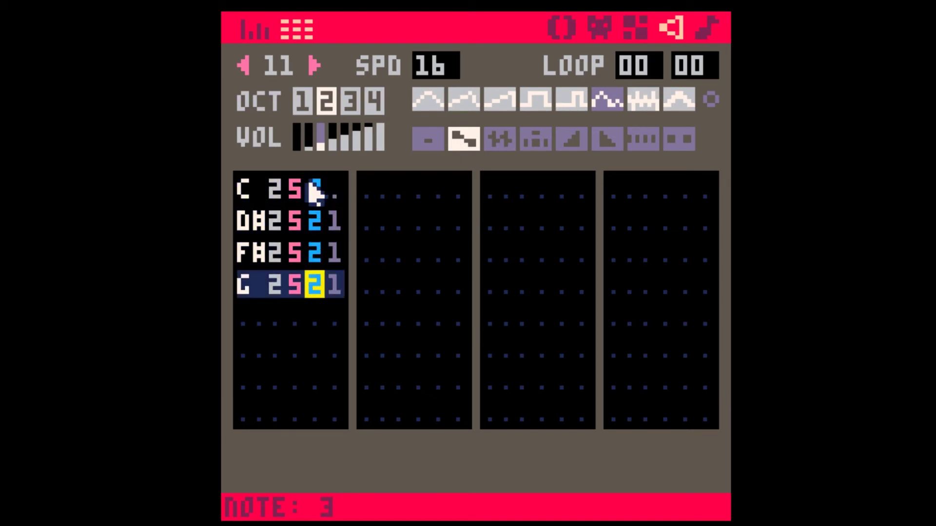
Step: Play the pattern, set the speed to 4, and change all four notes to octave 1
{"action": "key", "text": "space"}
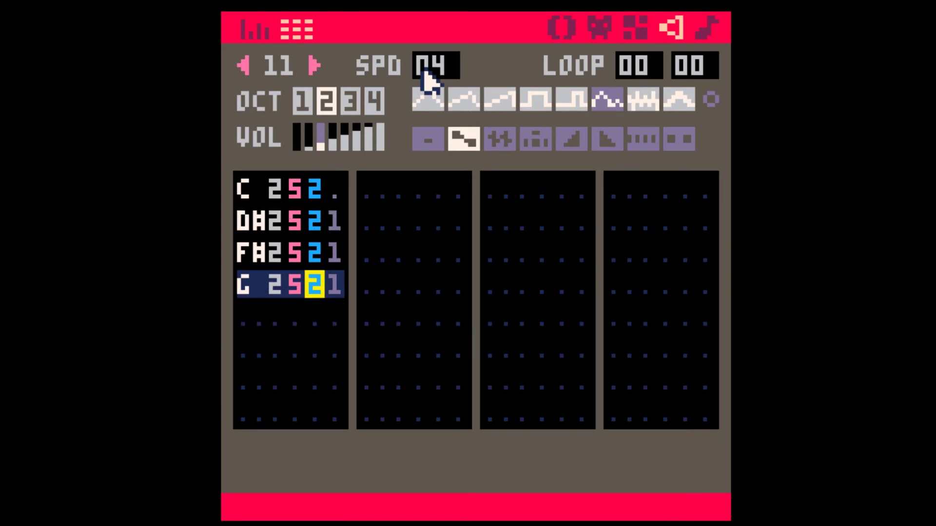
{"action": "left_click", "coordinate": [273, 191]}
{"action": "type", "text": "1111"}
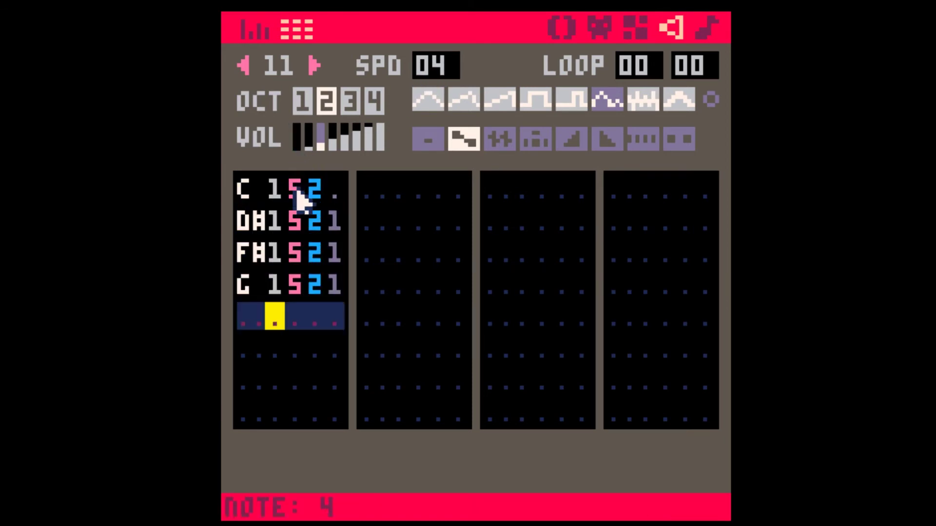
Step: Set the instrument of the C and F# notes to 0
{"action": "left_click", "coordinate": [294, 189]}
{"action": "type", "text": "0"}
{"action": "key", "text": "Down"}
{"action": "type", "text": "0"}
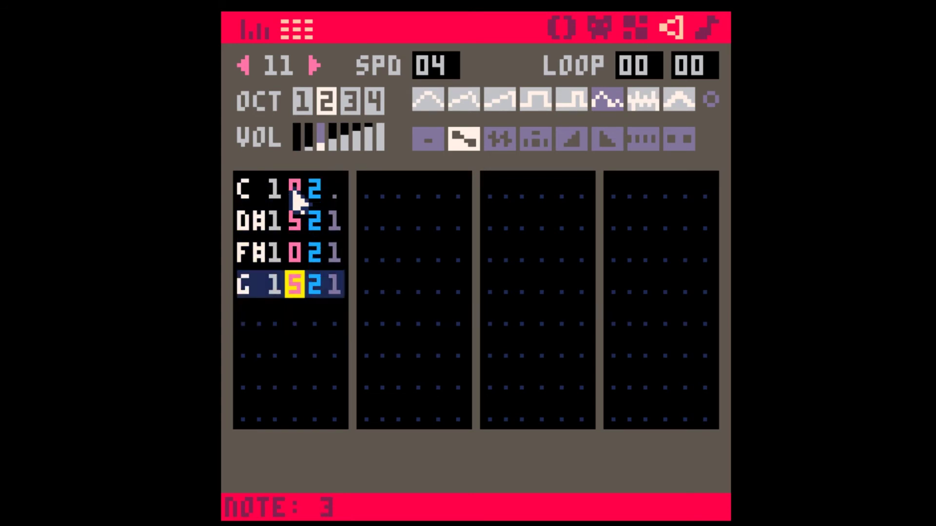
{"action": "key", "text": "Down"}
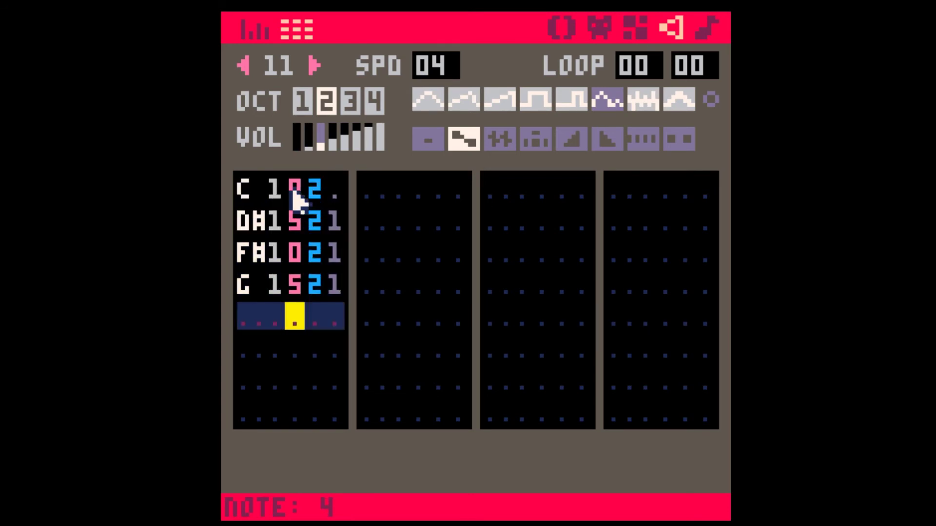
Step: Set the volume of the D# and G notes to 1
{"action": "left_click", "coordinate": [314, 189]}
{"action": "key", "text": "Down"}
{"action": "type", "text": "1"}
{"action": "key", "text": "Down"}
{"action": "type", "text": "1"}
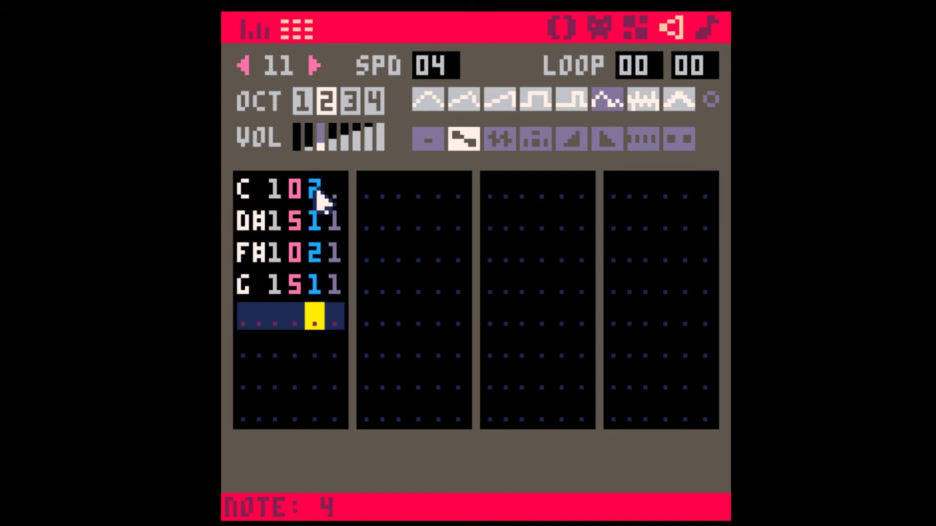
Step: Set the instrument of the C and F# notes to 7
{"action": "left_click", "coordinate": [294, 192]}
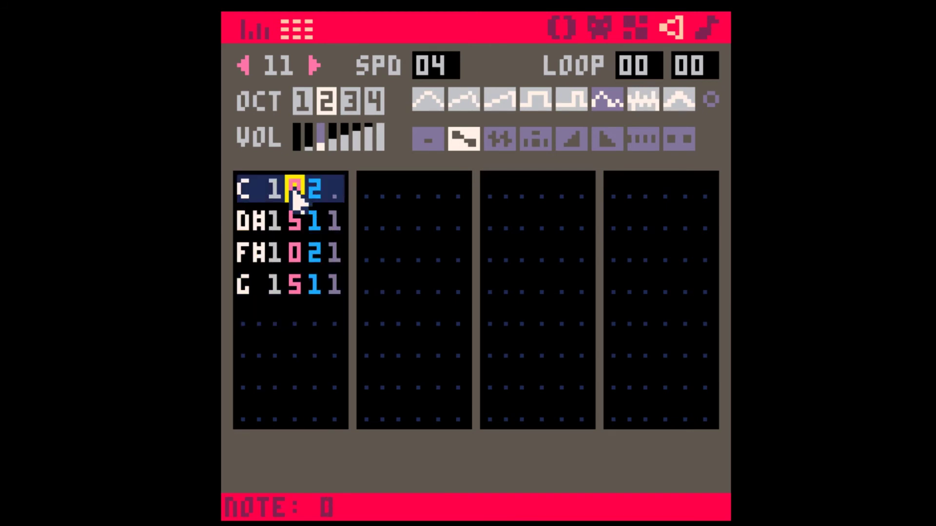
{"action": "type", "text": "7"}
{"action": "key", "text": "Down"}
{"action": "type", "text": "7"}
{"action": "key", "text": "Down"}
Step: Set the instrument of the C and F# notes to 1 and of the D# and G notes to 0
{"action": "left_click", "coordinate": [295, 192]}
{"action": "type", "text": "1"}
{"action": "key", "text": "Down"}
{"action": "type", "text": "0"}
{"action": "key", "text": "Down"}
{"action": "type", "text": "1"}
{"action": "key", "text": "Down"}
{"action": "type", "text": "0"}
{"action": "key", "text": "Down"}
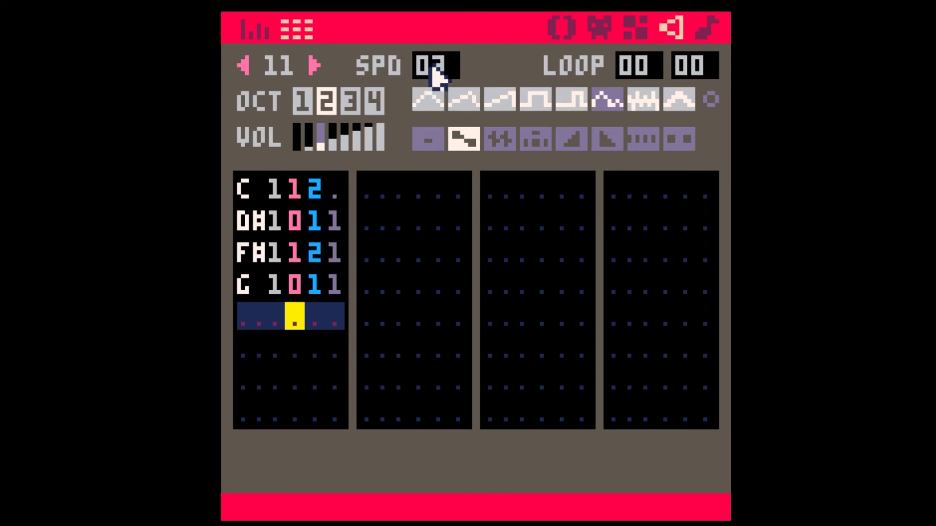
Step: Set the speed to 5, and in the pitch view set the loop end to 4
{"action": "left_click", "coordinate": [433, 68]}
{"action": "left_click", "coordinate": [432, 69]}
{"action": "key", "text": "Tab"}
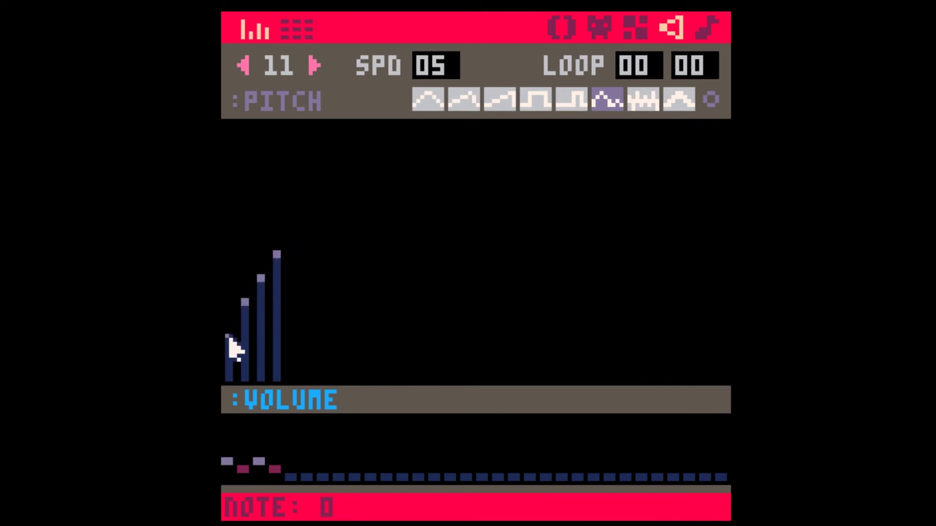
{"action": "left_click_drag", "start_coordinate": [679, 67], "coordinate": [679, 73]}
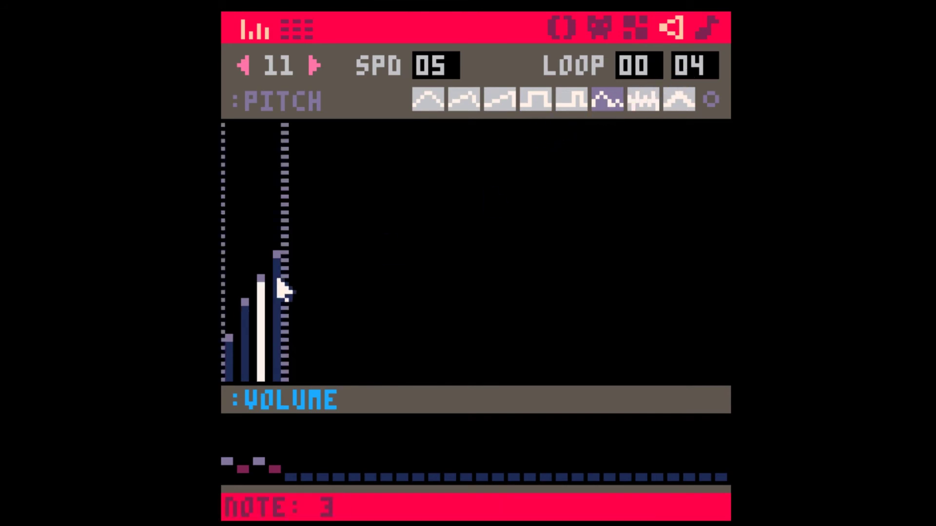
Step: Raise the fourth note's pitch to C#3 and lower the first three notes to F#0, D#1 and A#1
{"action": "mouse_move", "coordinate": [276, 242]}
{"action": "left_mouse_down"}
{"action": "mouse_move", "coordinate": [276, 200]}
{"action": "mouse_move", "coordinate": [274, 231]}
{"action": "left_mouse_up"}
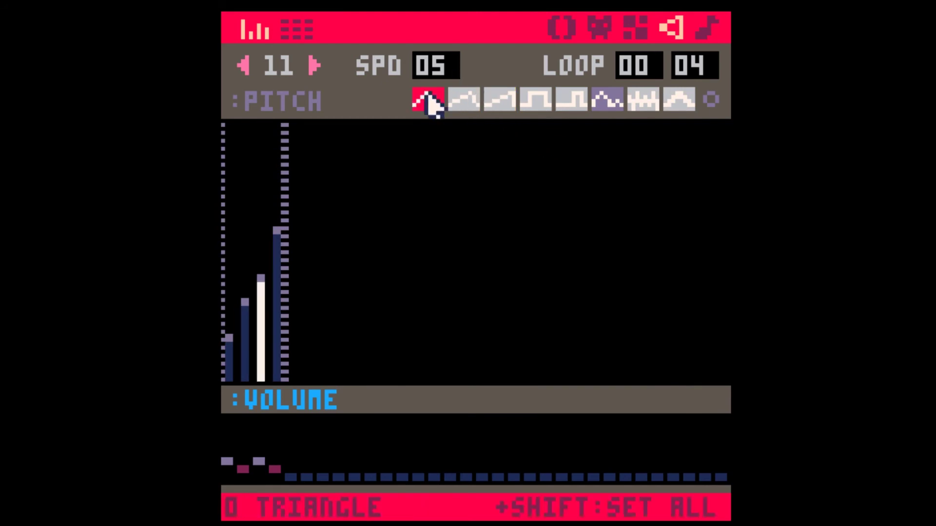
{"action": "left_click", "coordinate": [228, 352]}
{"action": "left_click", "coordinate": [245, 316]}
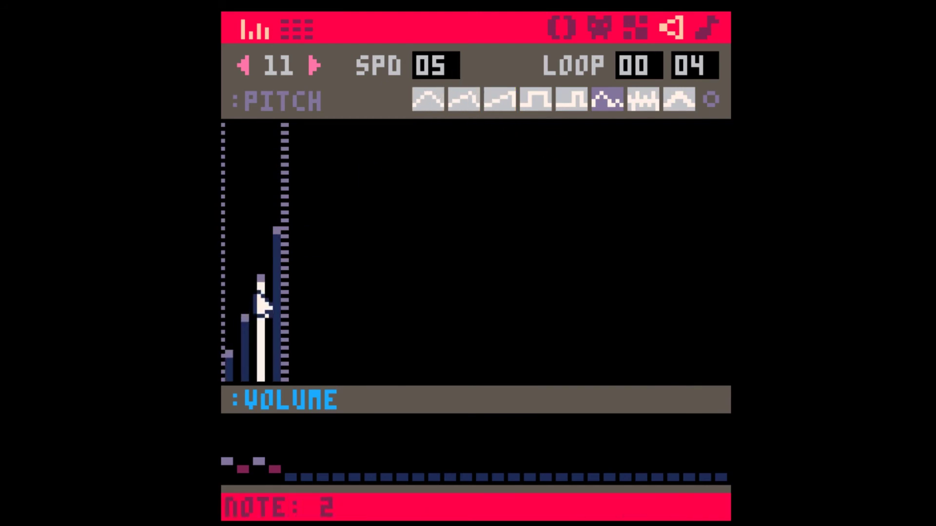
{"action": "left_click", "coordinate": [264, 288]}
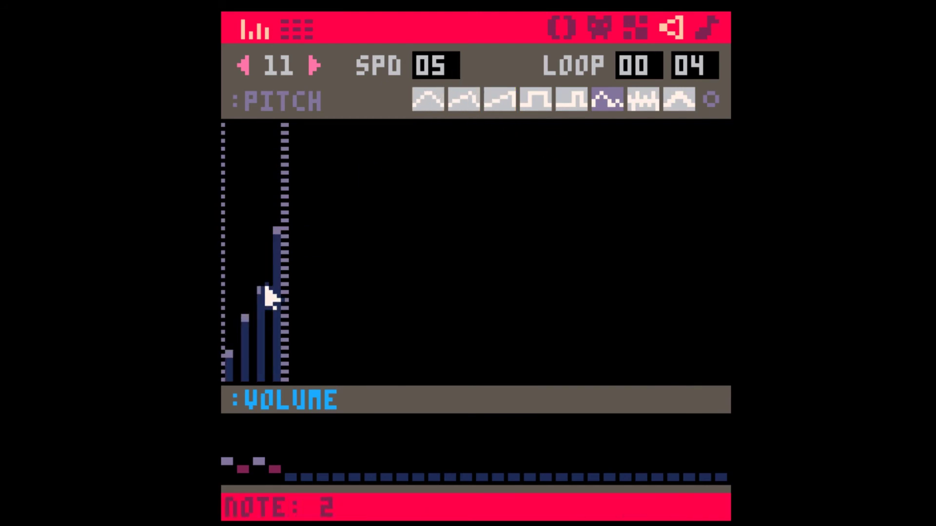
Step: Reset the loop end to 0 and set the speed to 3 in the tracker view
{"action": "left_click", "coordinate": [691, 72]}
{"action": "left_click", "coordinate": [691, 72]}
{"action": "left_click", "coordinate": [691, 71]}
{"action": "left_click", "coordinate": [691, 72]}
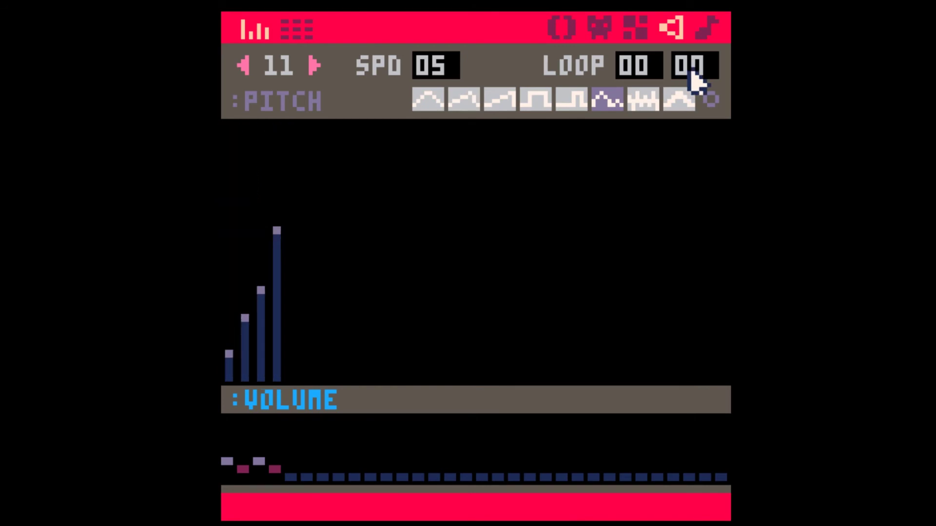
{"action": "key", "text": "Tab"}
{"action": "left_click", "coordinate": [420, 72]}
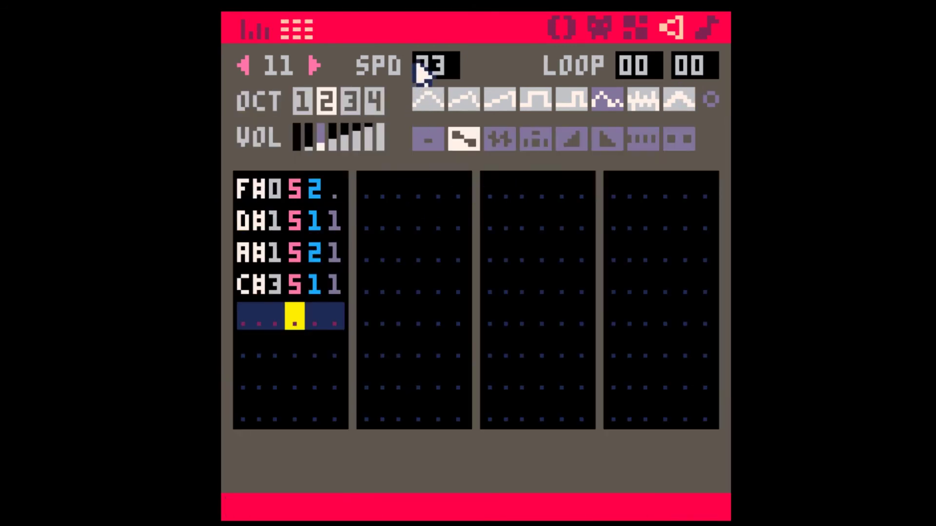
Step: Set the instrument of the D# and C# notes to 0 and play the pattern
{"action": "left_click", "coordinate": [296, 191]}
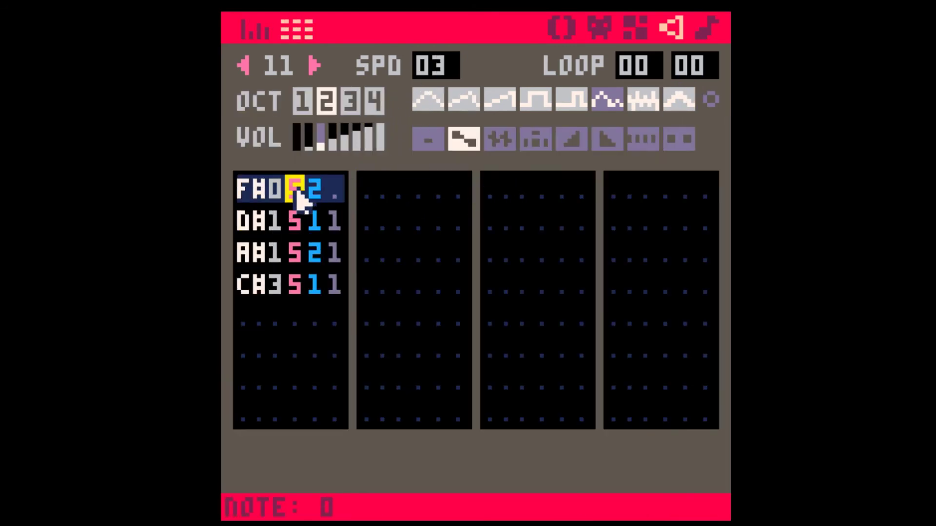
{"action": "key", "text": "Down"}
{"action": "key", "text": "0"}
{"action": "key", "text": "Down"}
{"action": "key", "text": "0"}
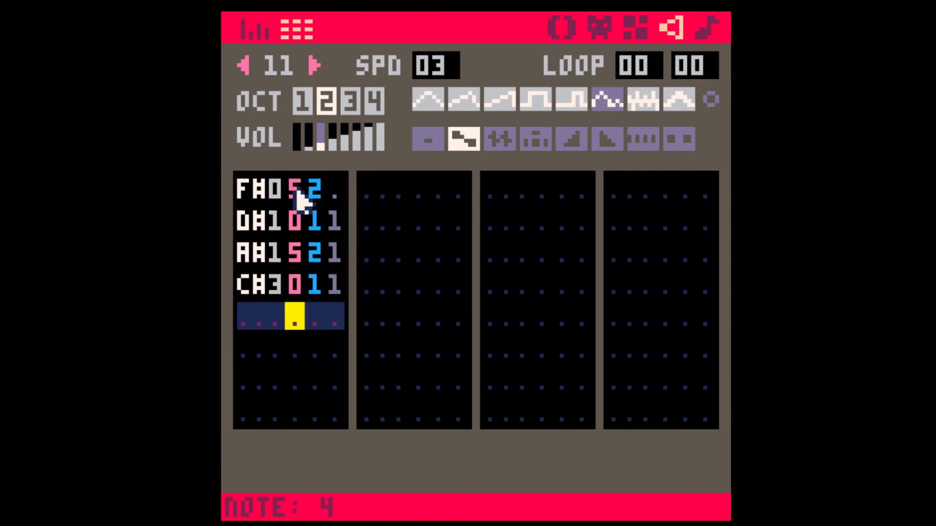
{"action": "key", "text": "space"}
Step: Set the instrument of the F# and A# notes to 1 and play the pattern
{"action": "left_click", "coordinate": [295, 194]}
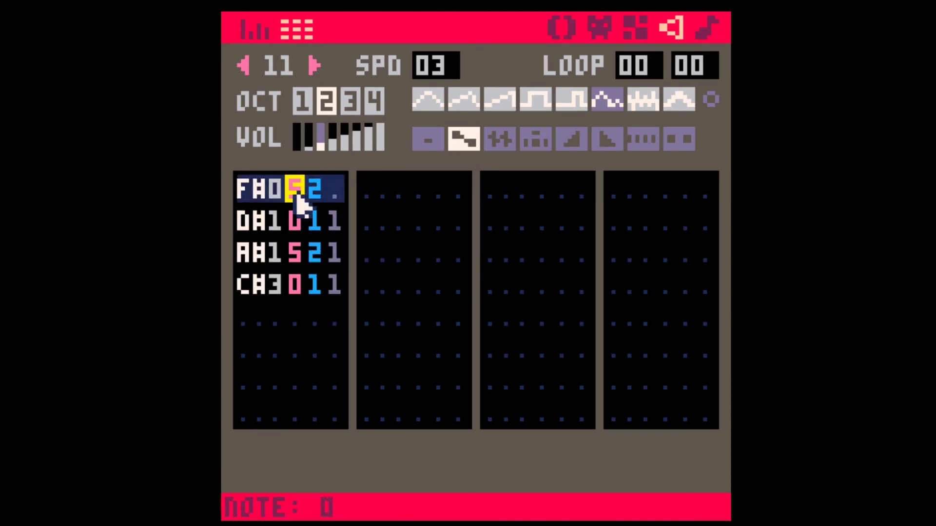
{"action": "key", "text": "1"}
{"action": "key", "text": "Down"}
{"action": "key", "text": "1"}
{"action": "key", "text": "Down"}
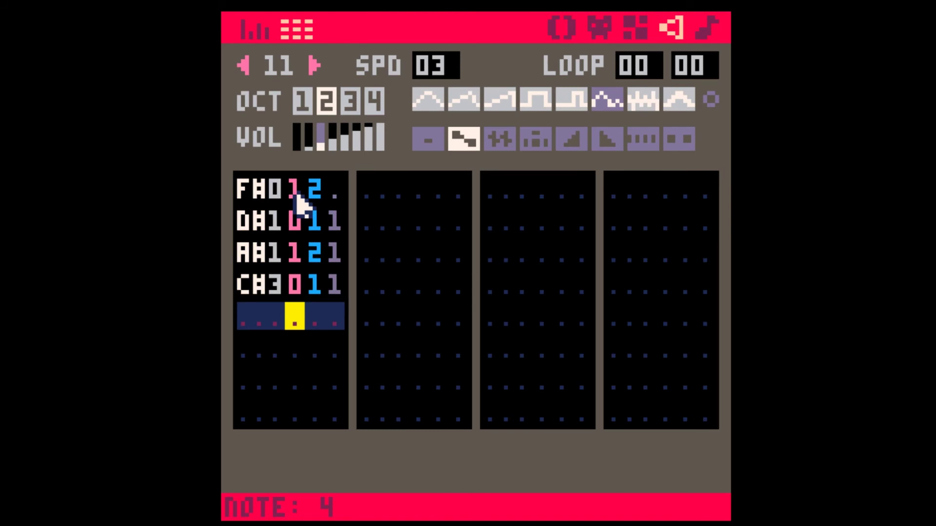
{"action": "key", "text": "space"}
{"action": "key", "text": "space"}
{"action": "left_click", "coordinate": [295, 194]}
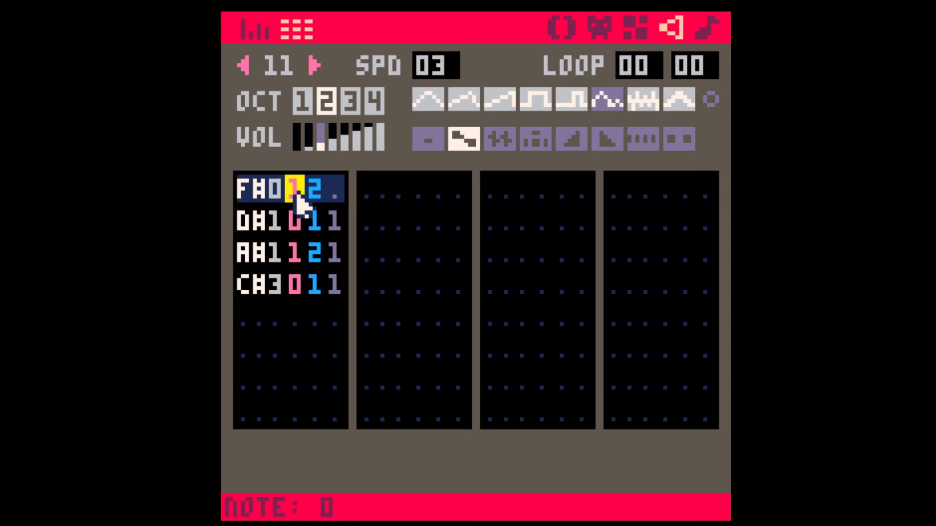
{"action": "key", "text": "space"}
Step: Open sound effect 12 and draw a descending pitch curve across all 32 notes, starting at C5 and ending at F0
{"action": "left_click", "coordinate": [315, 66]}
{"action": "key", "text": "Tab"}
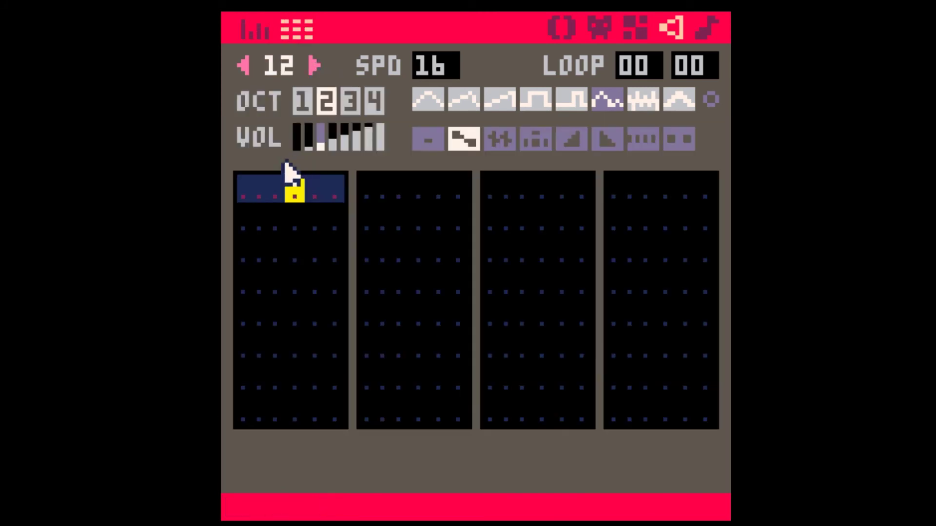
{"action": "left_click", "coordinate": [252, 185]}
{"action": "key", "text": "Tab"}
{"action": "key", "text": "Tab"}
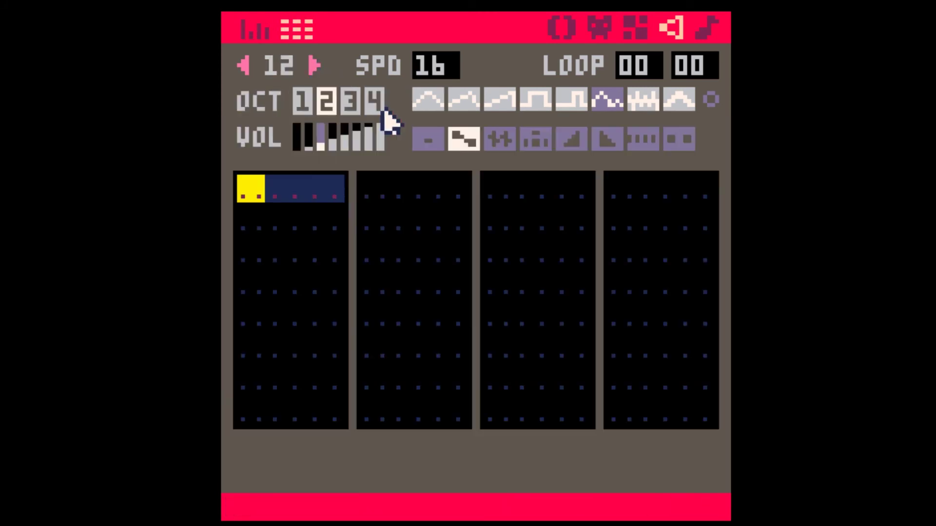
{"action": "left_click", "coordinate": [372, 142]}
{"action": "key", "text": "Tab"}
{"action": "left_click_drag", "start_coordinate": [229, 171], "coordinate": [229, 141]}
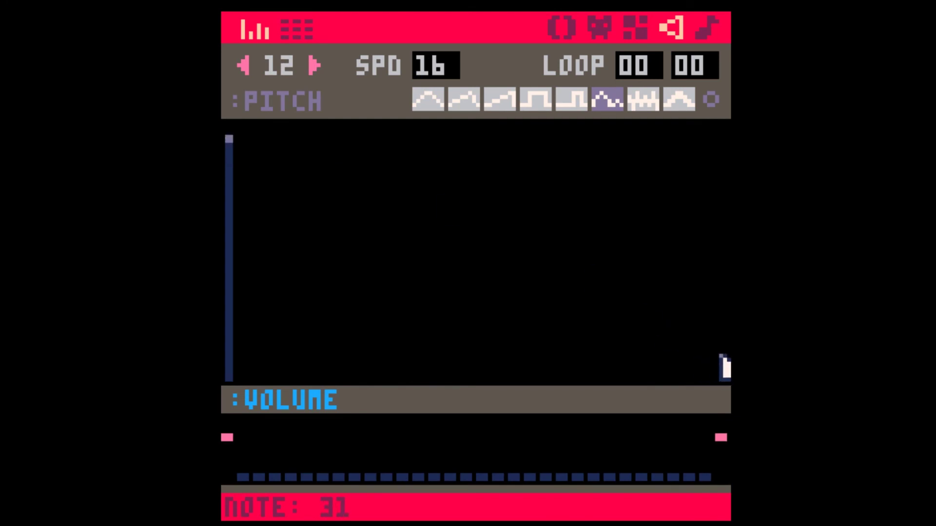
{"action": "mouse_move", "coordinate": [236, 141]}
{"action": "left_mouse_down"}
{"action": "mouse_move", "coordinate": [471, 214]}
{"action": "mouse_move", "coordinate": [704, 372]}
{"action": "left_mouse_up"}
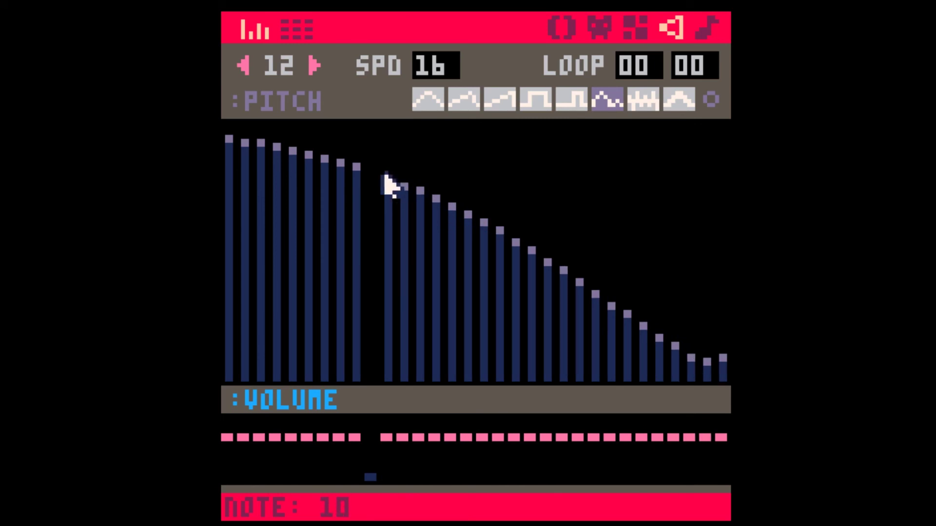
{"action": "left_click", "coordinate": [373, 176]}
Step: Clear the first note's slide effect in the tracker view and play the pattern at speed 8
{"action": "key", "text": "Tab"}
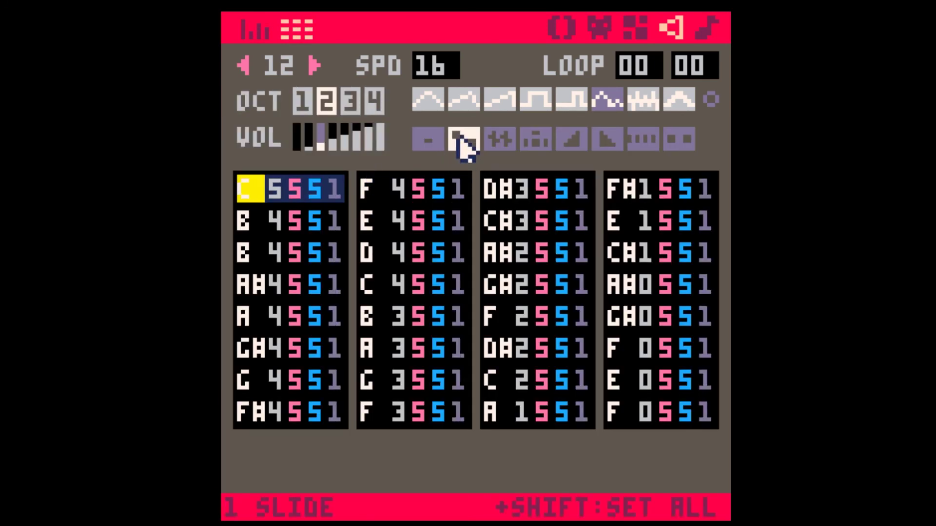
{"action": "left_click", "coordinate": [334, 190]}
{"action": "key", "text": "Down"}
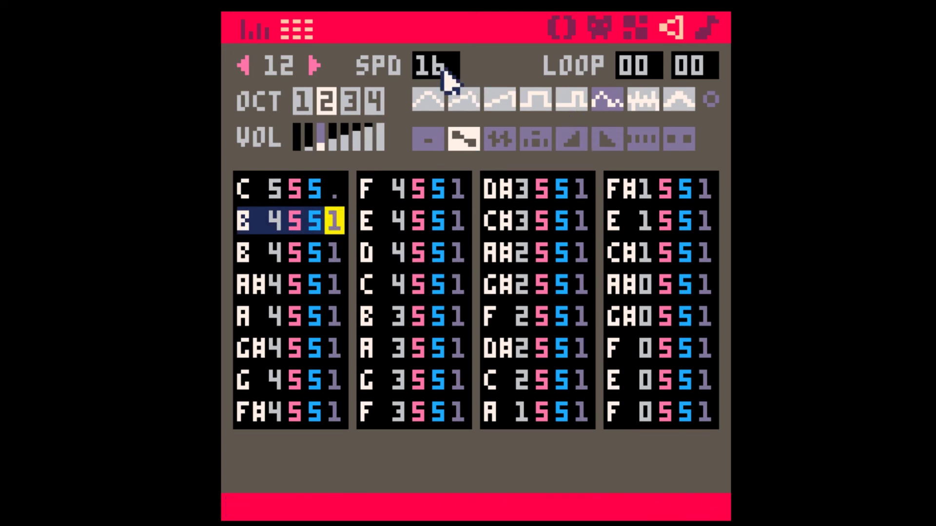
{"action": "key", "text": "space"}
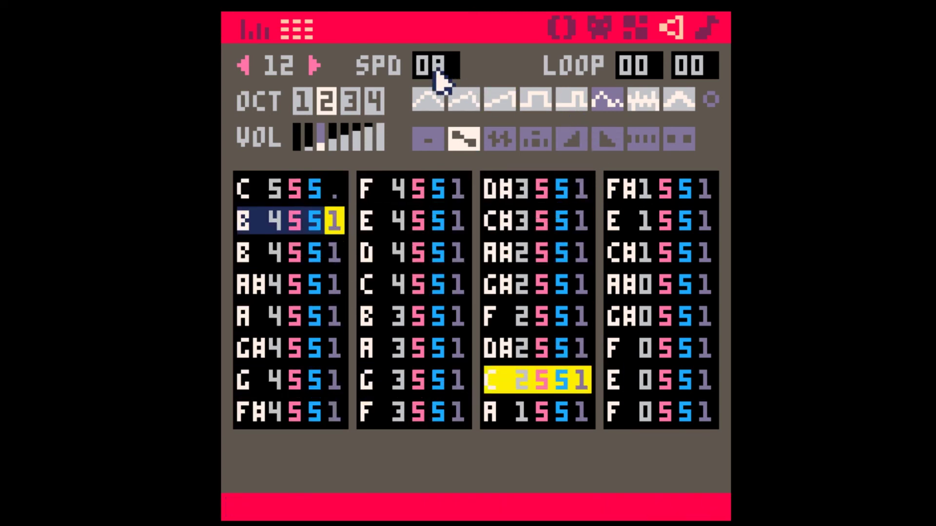
Step: Set the note volumes to 4 in the first column, 3 in the second, 2 in the third and 1 in the fourth
{"action": "left_click", "coordinate": [309, 141], "text": "shift"}
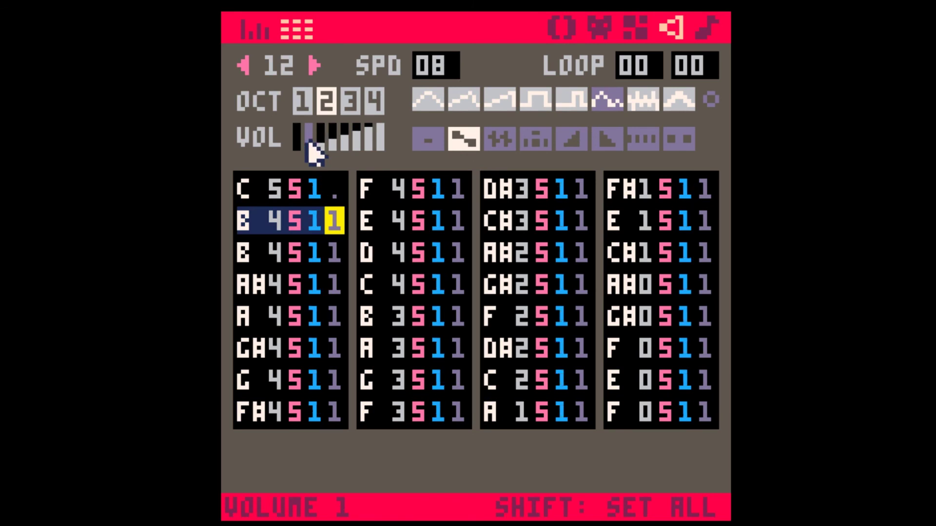
{"action": "left_click", "coordinate": [314, 188]}
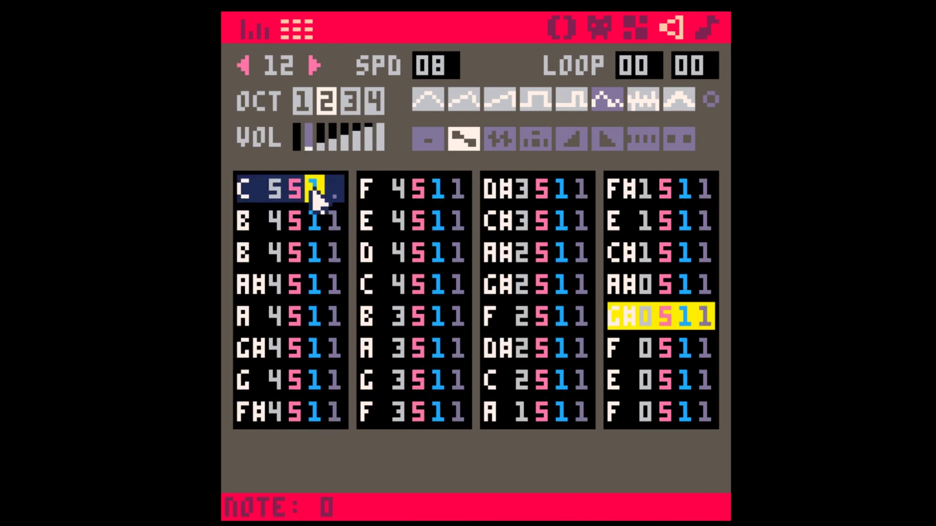
{"action": "type", "text": "44444444333333332"}
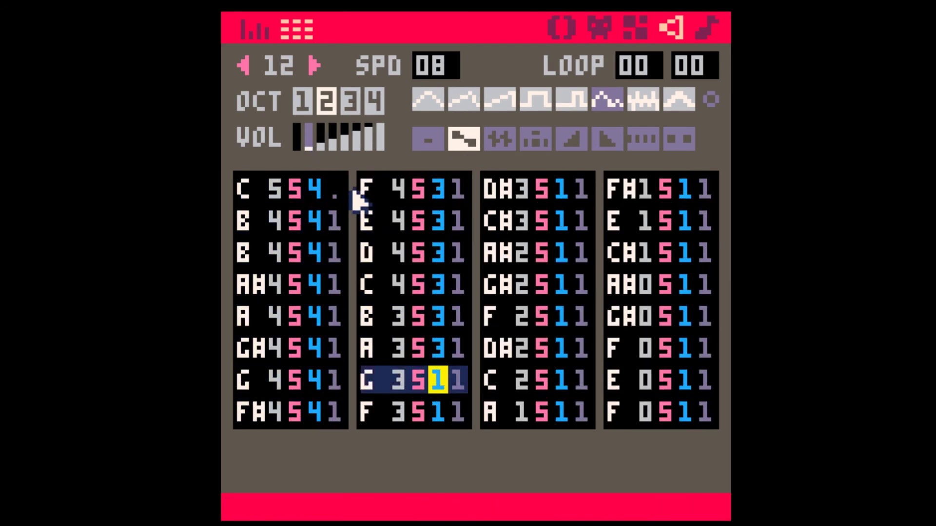
{"action": "type", "text": "2222222"}
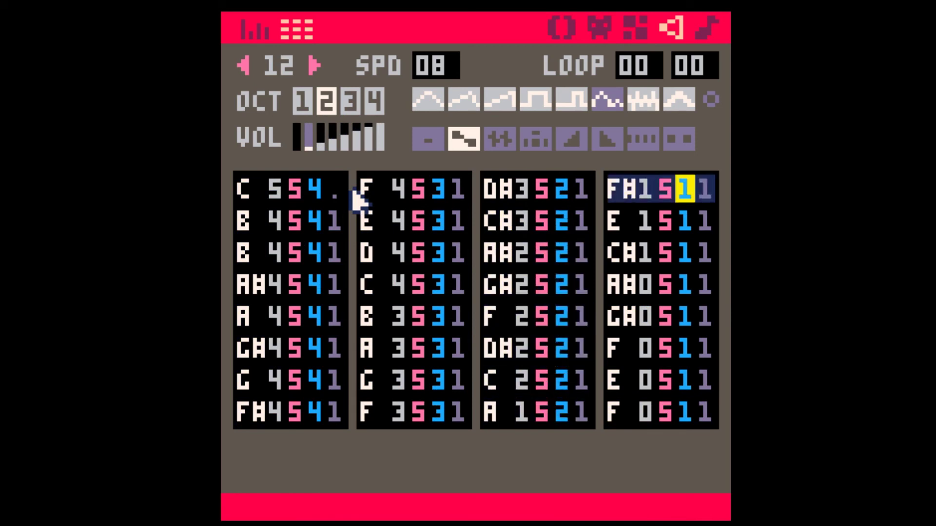
Step: Play the pattern at speed 7 and set all notes to the triangle instrument
{"action": "key", "text": "space"}
{"action": "left_click", "coordinate": [433, 69]}
{"action": "left_click", "coordinate": [422, 96], "text": "shift"}
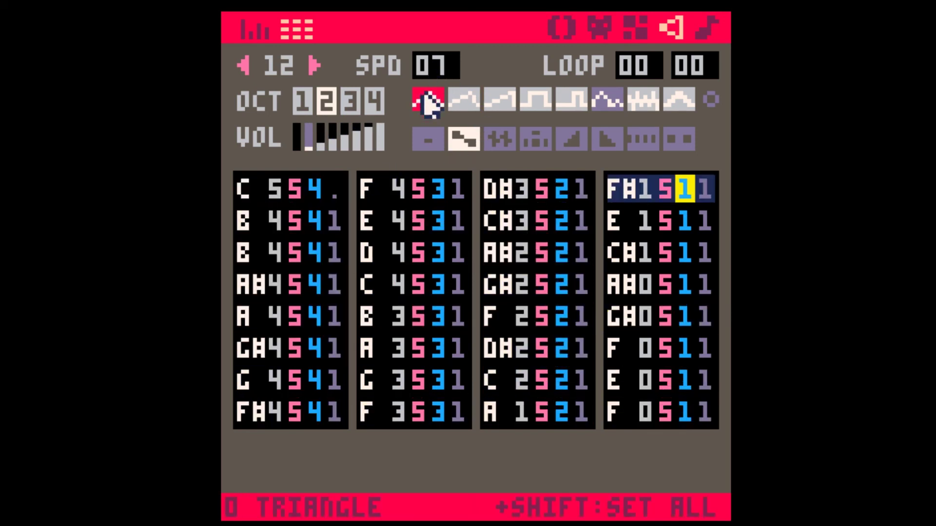
Step: Redraw the pitches in the pitch view as a lower descending curve starting at G#3, and play it
{"action": "key", "text": "Tab"}
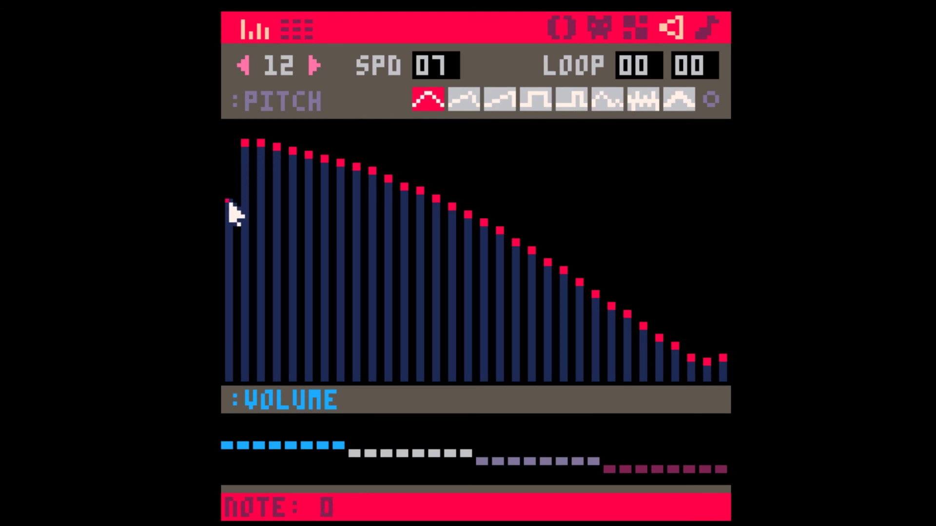
{"action": "mouse_move", "coordinate": [230, 204]}
{"action": "left_mouse_down"}
{"action": "mouse_move", "coordinate": [419, 309]}
{"action": "mouse_move", "coordinate": [699, 376]}
{"action": "left_mouse_up"}
{"action": "key", "text": "space"}
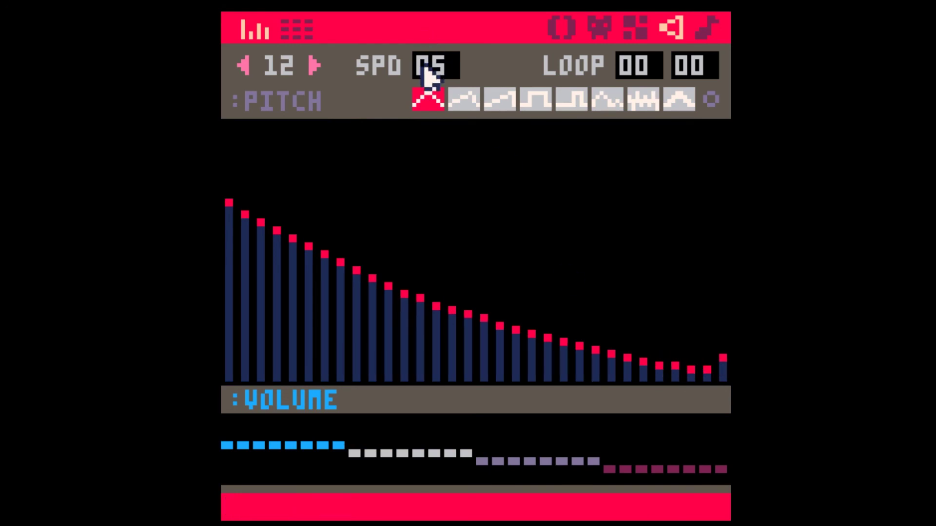
Step: Play the pattern at speed 4 and lower the last note's pitch to C#0
{"action": "key", "text": "space"}
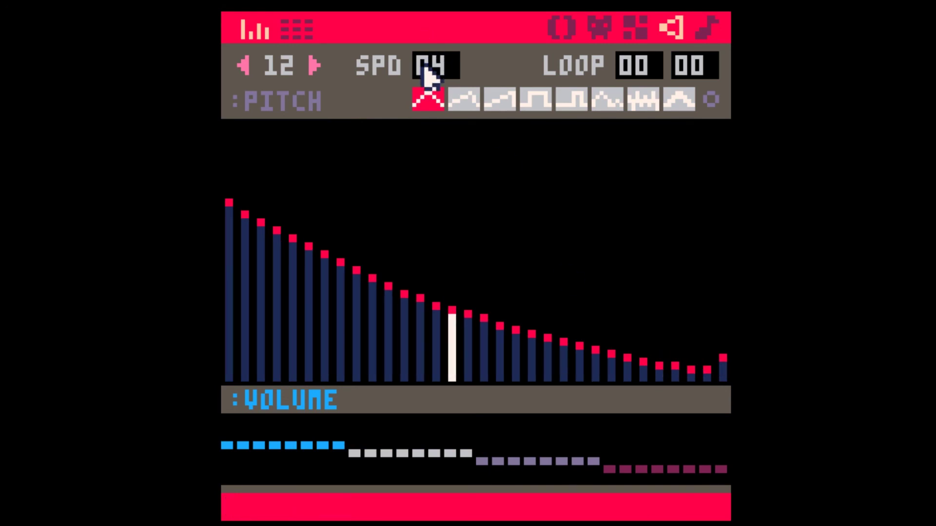
{"action": "key", "text": "space"}
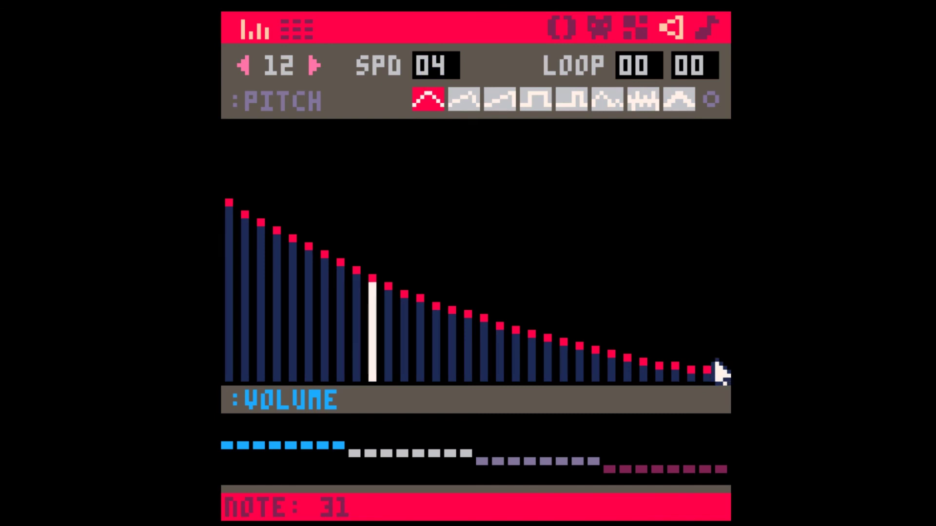
{"action": "key", "text": "space"}
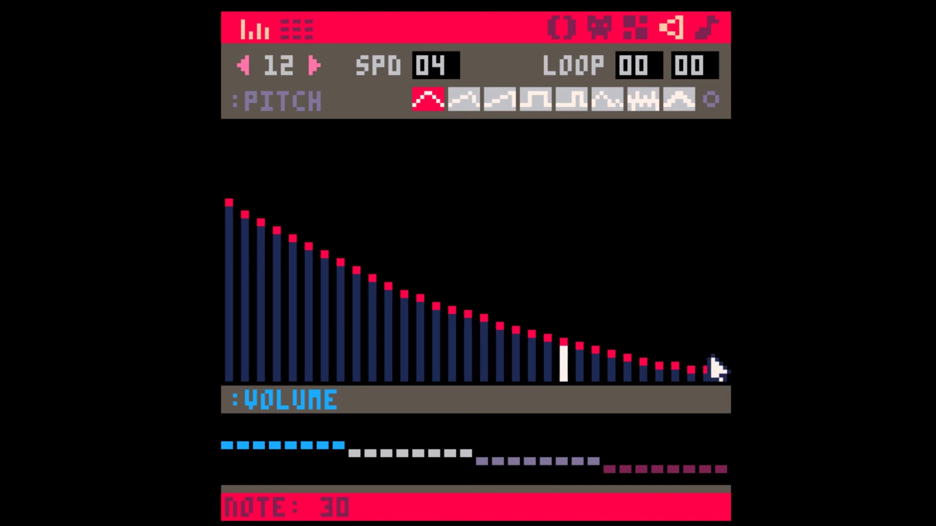
{"action": "key", "text": "space"}
Step: Set the instrument of every other note to 5 in the tracker view, starting with the first note, and play the pattern
{"action": "key", "text": "Tab"}
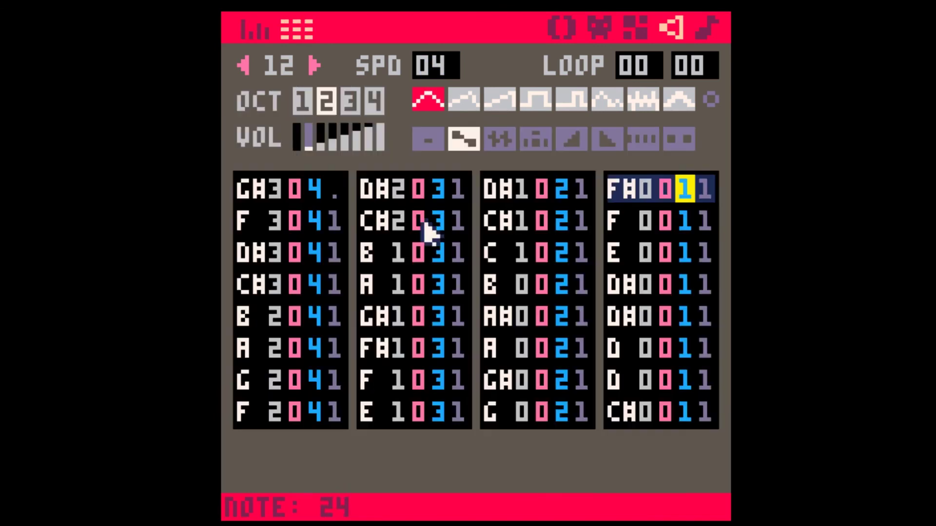
{"action": "left_click", "coordinate": [307, 195]}
{"action": "key", "text": "Left"}
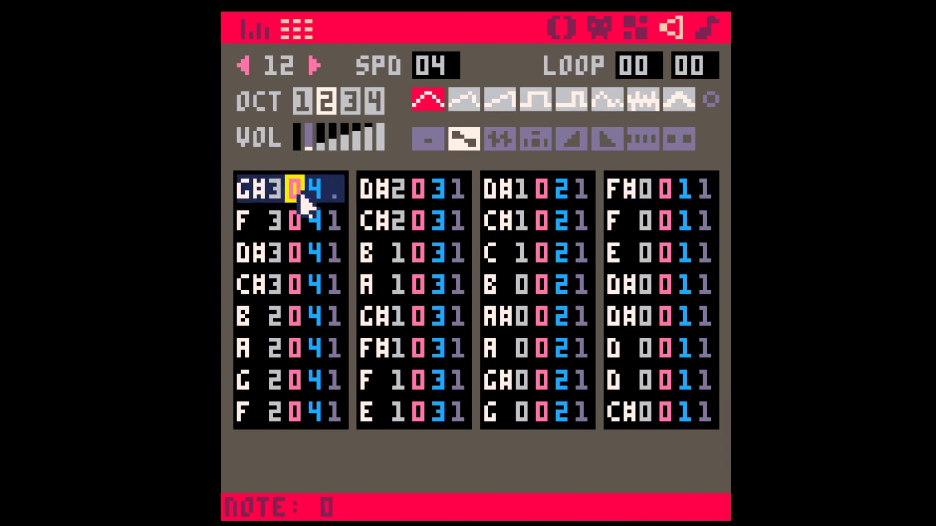
{"action": "key", "text": "5"}
{"action": "key", "text": "Down"}
{"action": "key", "text": "5"}
{"action": "key", "text": "Down"}
{"action": "key", "text": "5"}
{"action": "key", "text": "Down"}
{"action": "key", "text": "5"}
{"action": "key", "text": "Down"}
{"action": "key", "text": "5"}
{"action": "key", "text": "Down"}
{"action": "key", "text": "5"}
{"action": "key", "text": "Down"}
{"action": "key", "text": "5"}
{"action": "key", "text": "Down"}
{"action": "key", "text": "5"}
{"action": "key", "text": "Down"}
{"action": "key", "text": "5"}
{"action": "key", "text": "Down"}
{"action": "key", "text": "5"}
{"action": "key", "text": "Down"}
{"action": "key", "text": "5"}
{"action": "key", "text": "Down"}
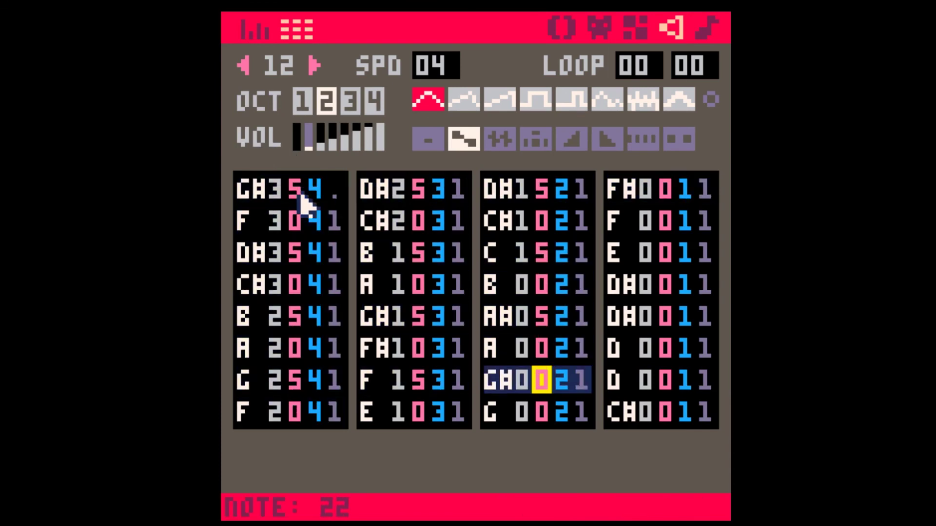
{"action": "key", "text": "5"}
{"action": "key", "text": "Down"}
{"action": "key", "text": "5"}
{"action": "key", "text": "Down"}
{"action": "key", "text": "5"}
{"action": "key", "text": "Down"}
{"action": "key", "text": "5"}
{"action": "key", "text": "Down"}
{"action": "key", "text": "5"}
{"action": "left_click", "coordinate": [301, 195]}
{"action": "key", "text": "space"}
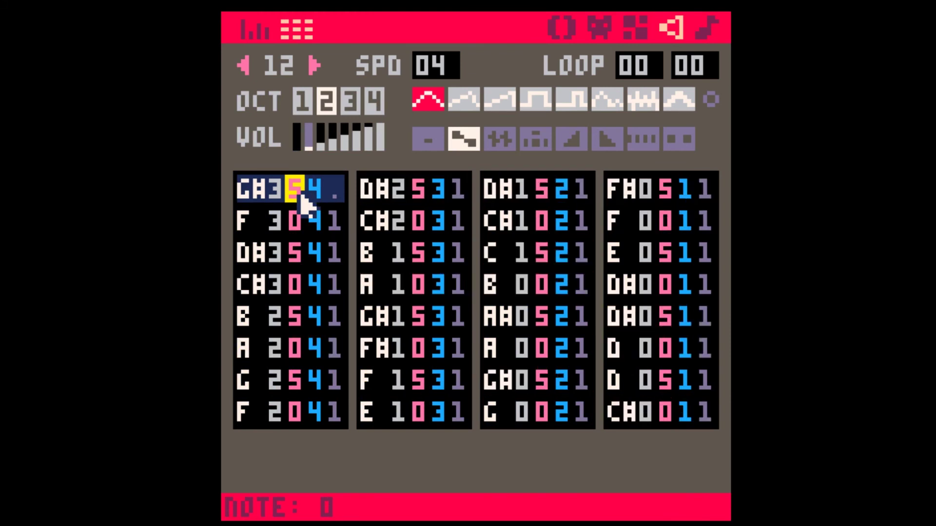
{"action": "left_click", "coordinate": [238, 192]}
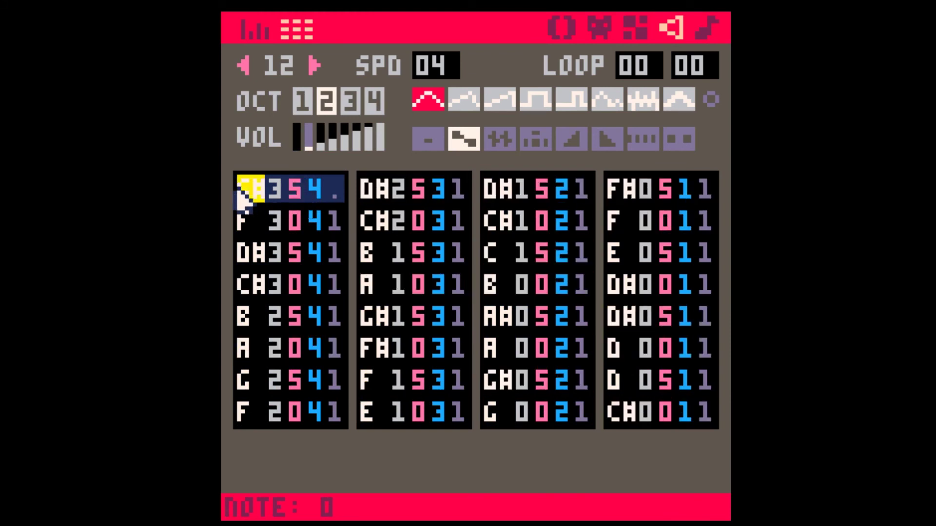